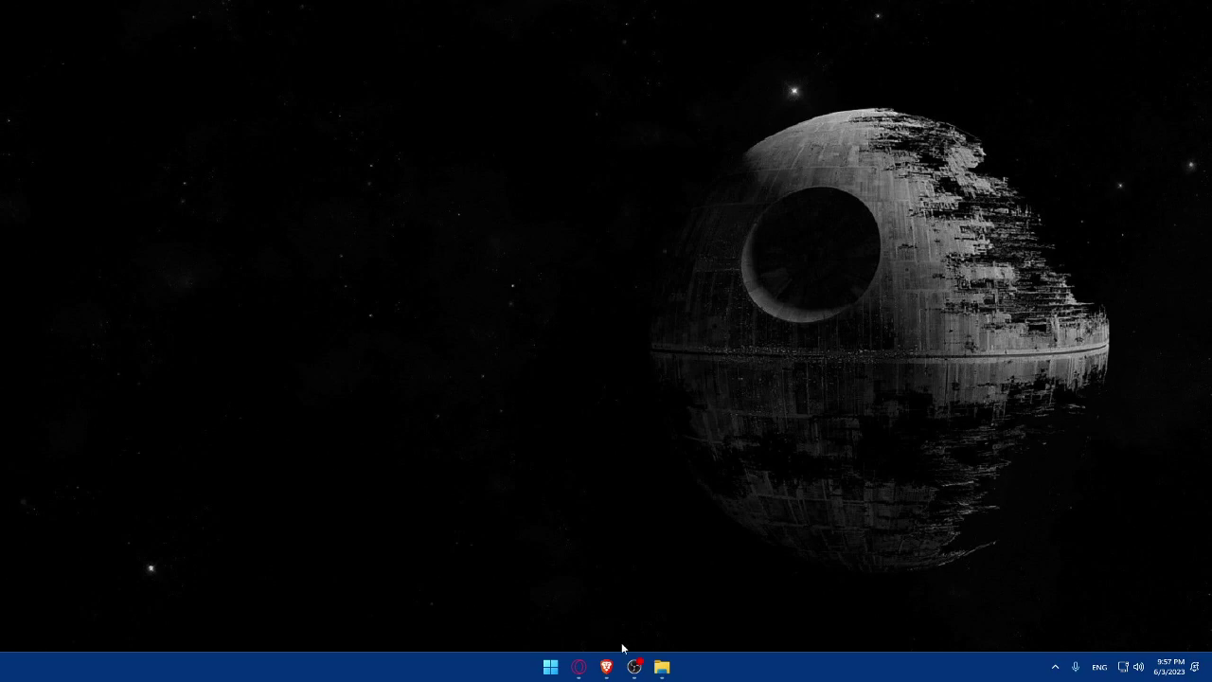
Step: Launch the Brave browser from the taskbar
click(606, 666)
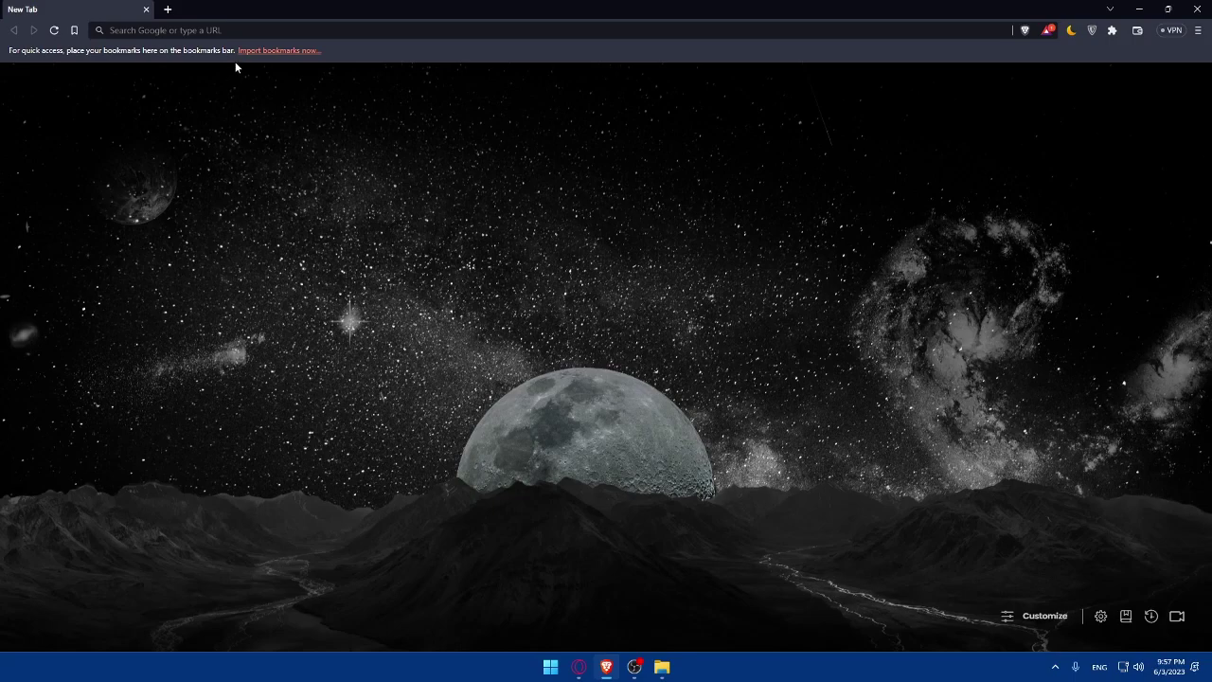
Step: Search Google for 'jomla' from the Brave address bar
click(236, 30)
text(jom)
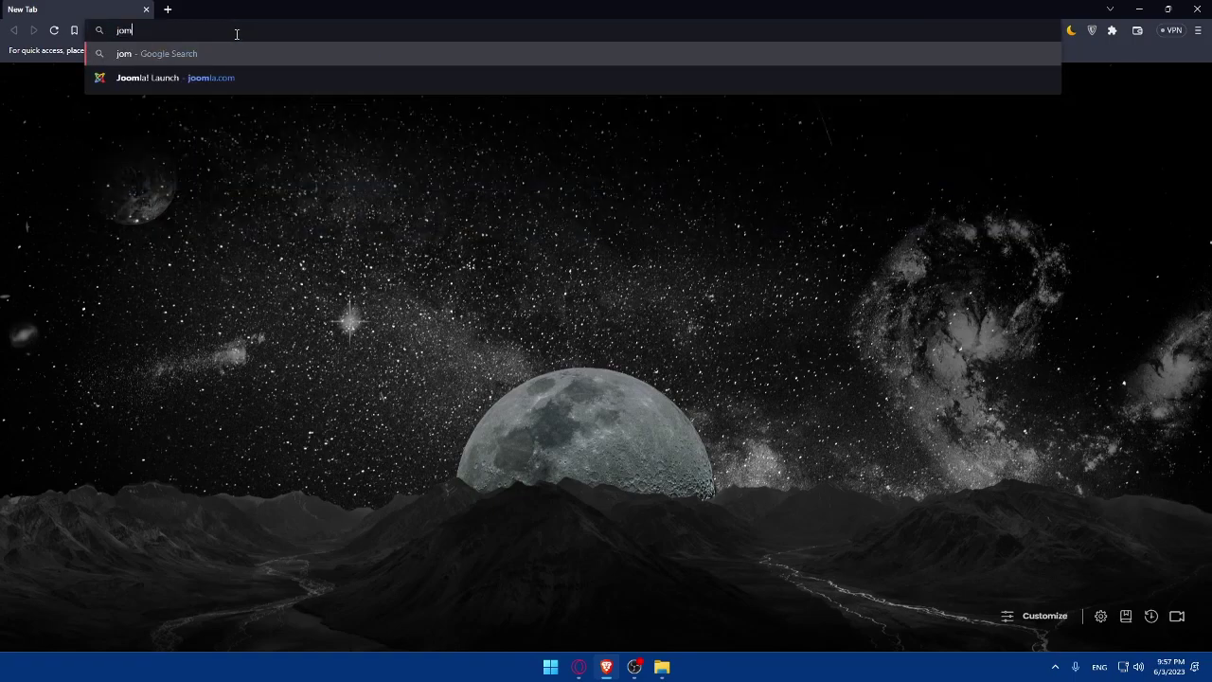
text(la)
key(Return)
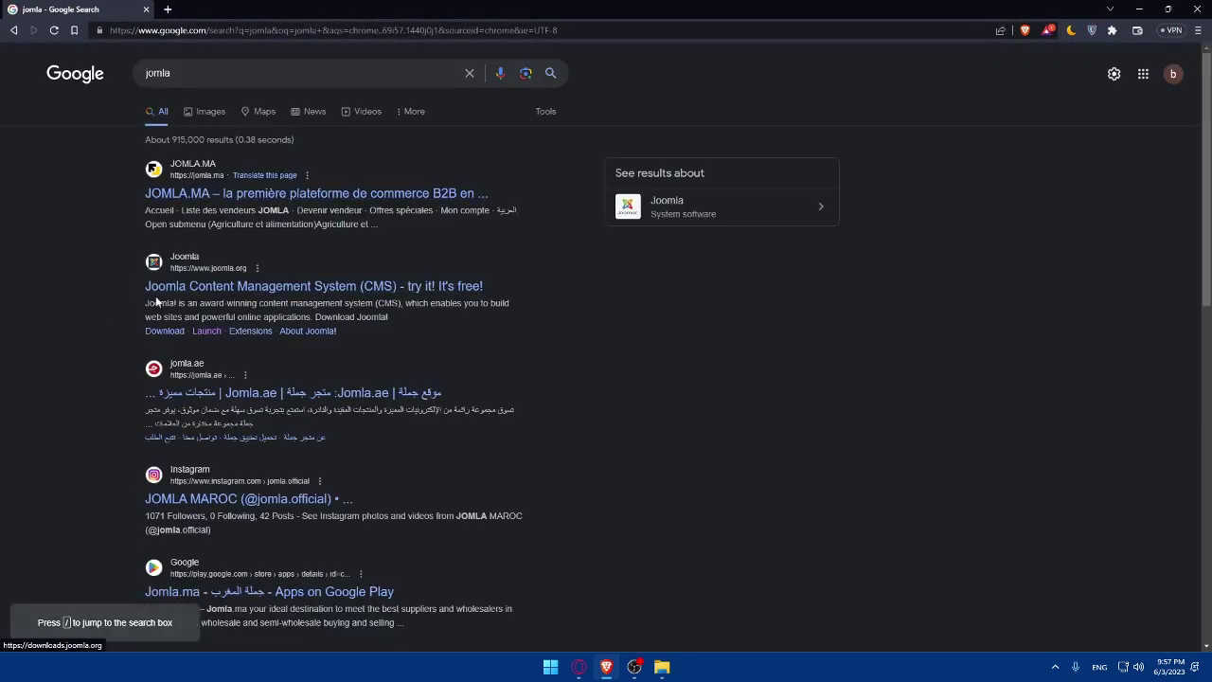
Step: Open joomla.org from the results and follow Launch Joomla! to launch.joomla.org
click(238, 288)
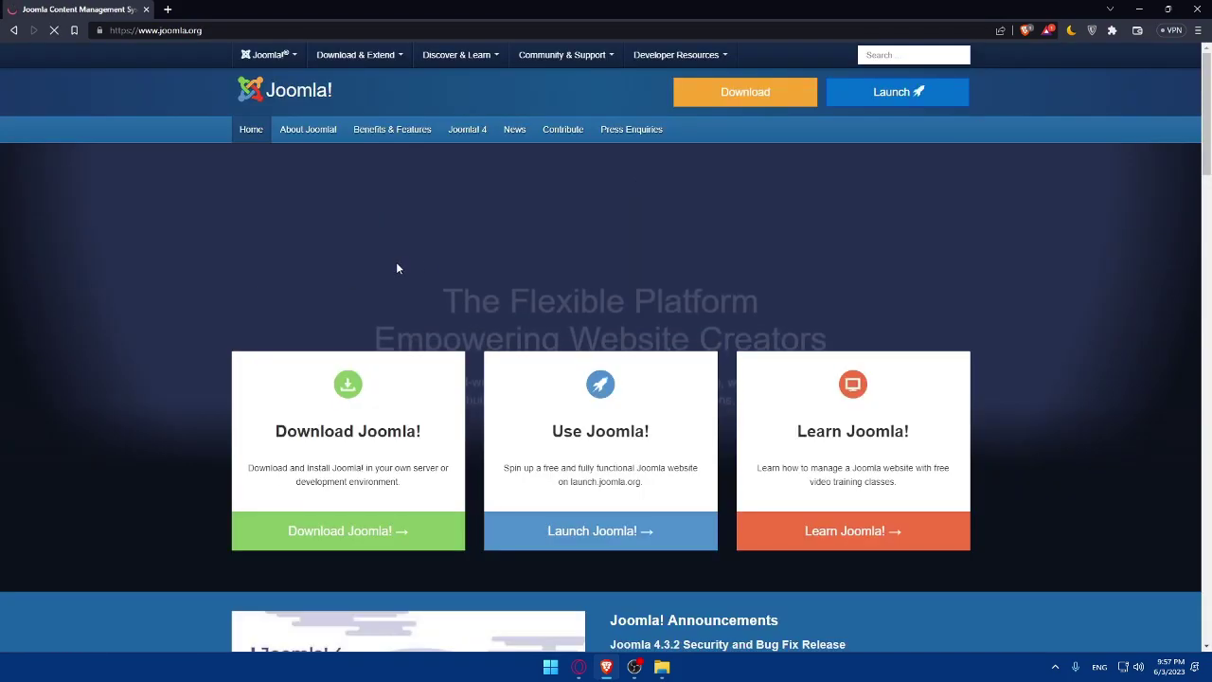
scroll(601, 331, down, 1)
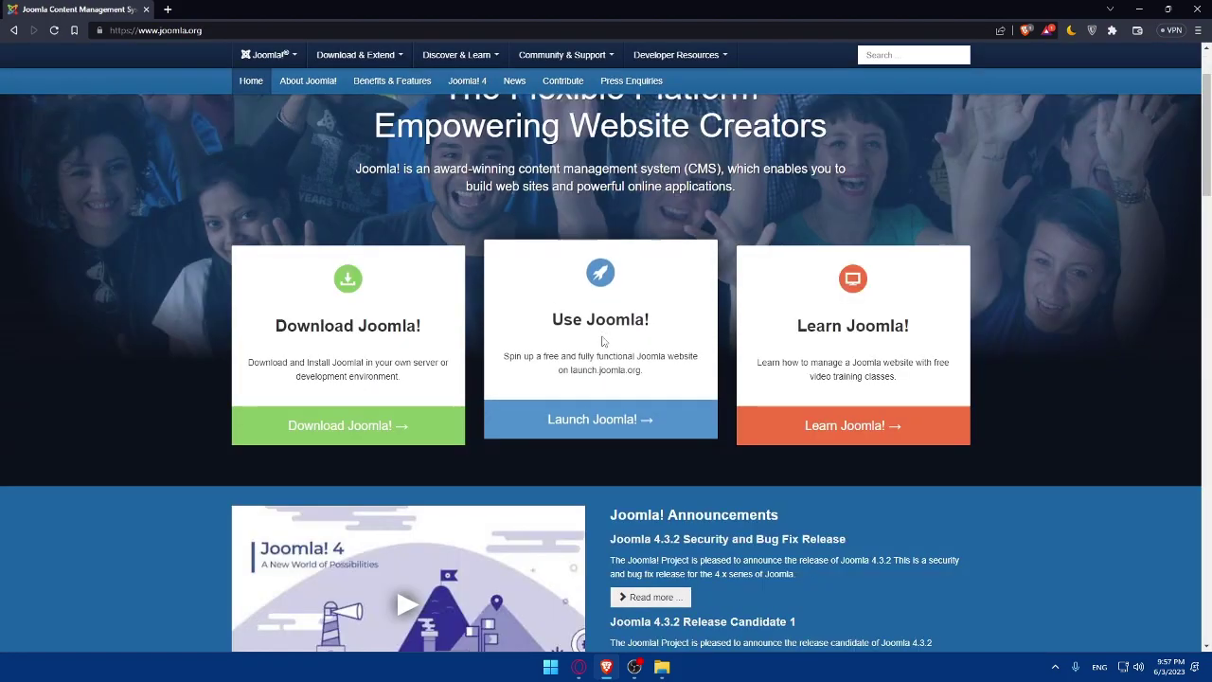
scroll(602, 341, up, 1)
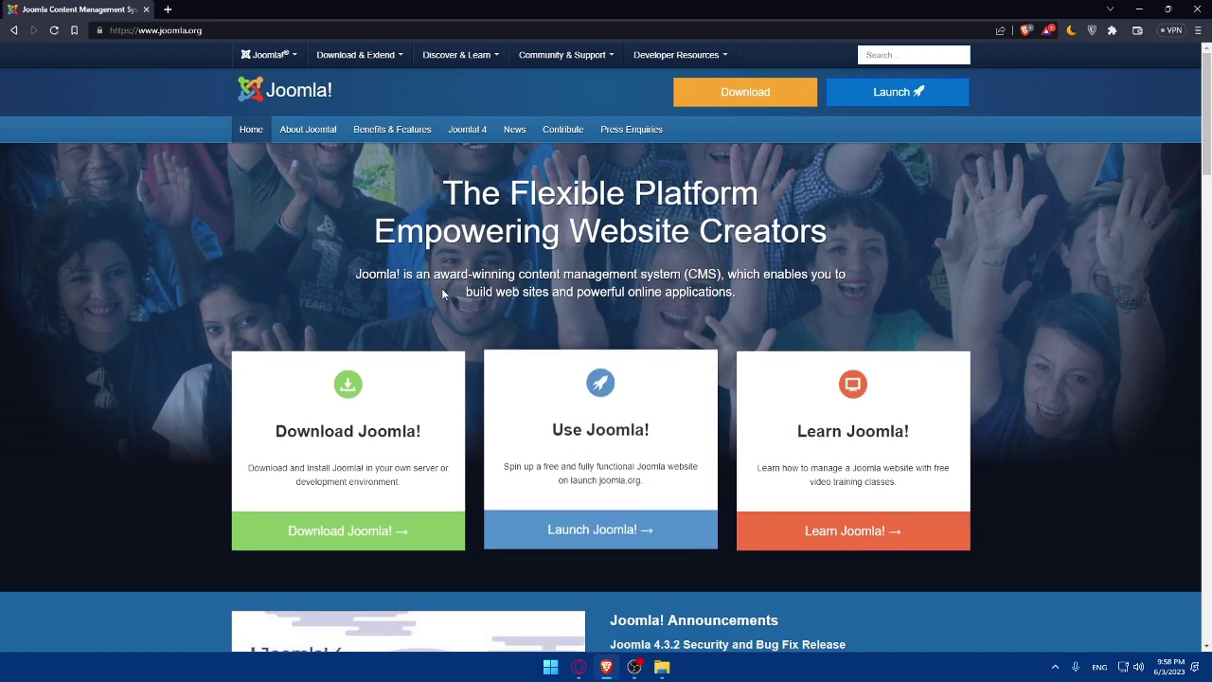
drag(442, 193, 678, 294)
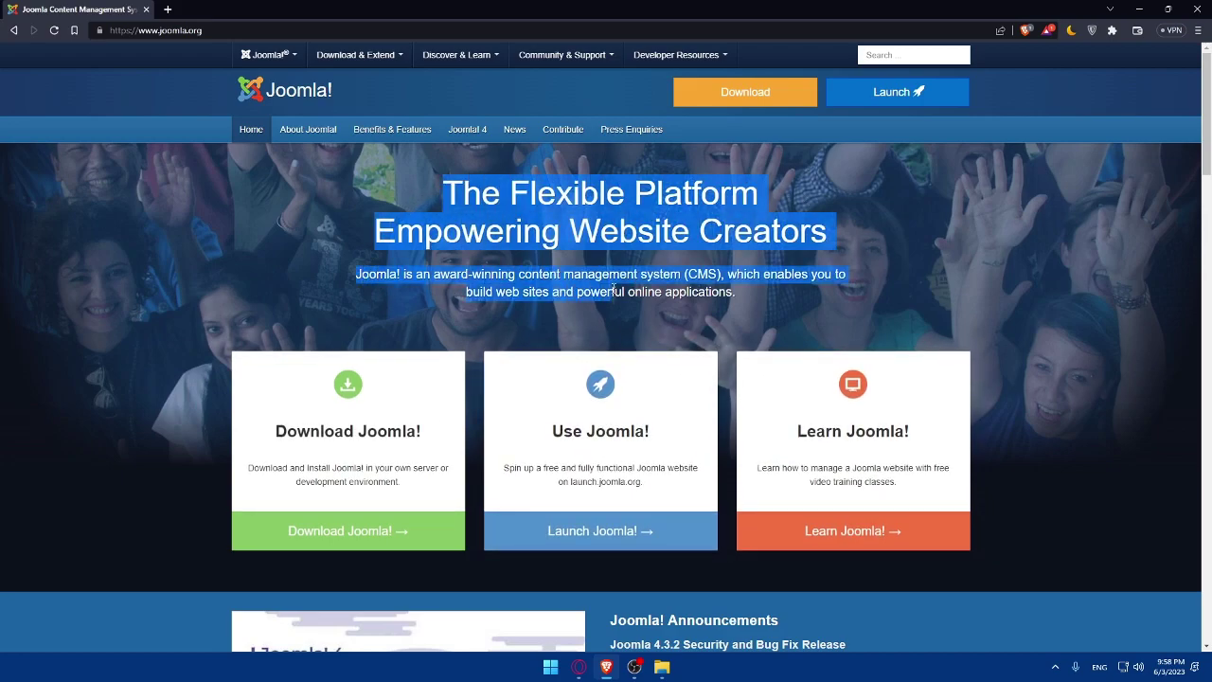
click(401, 299)
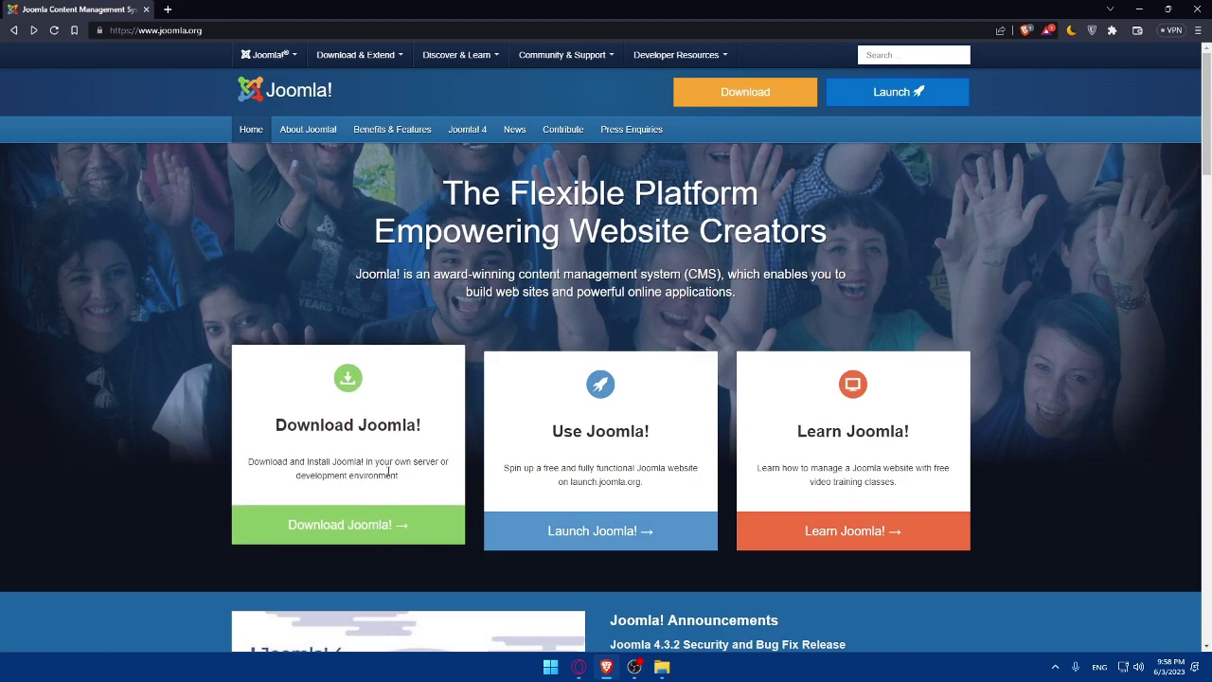
scroll(388, 470, down, 2)
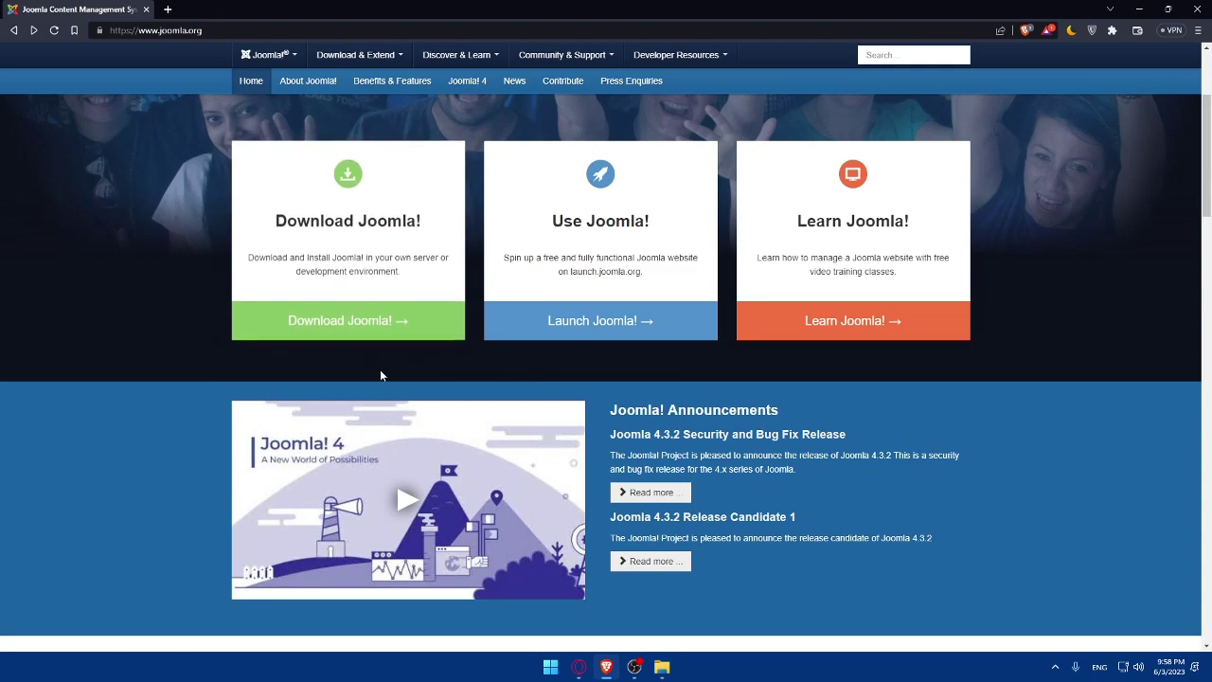
click(586, 324)
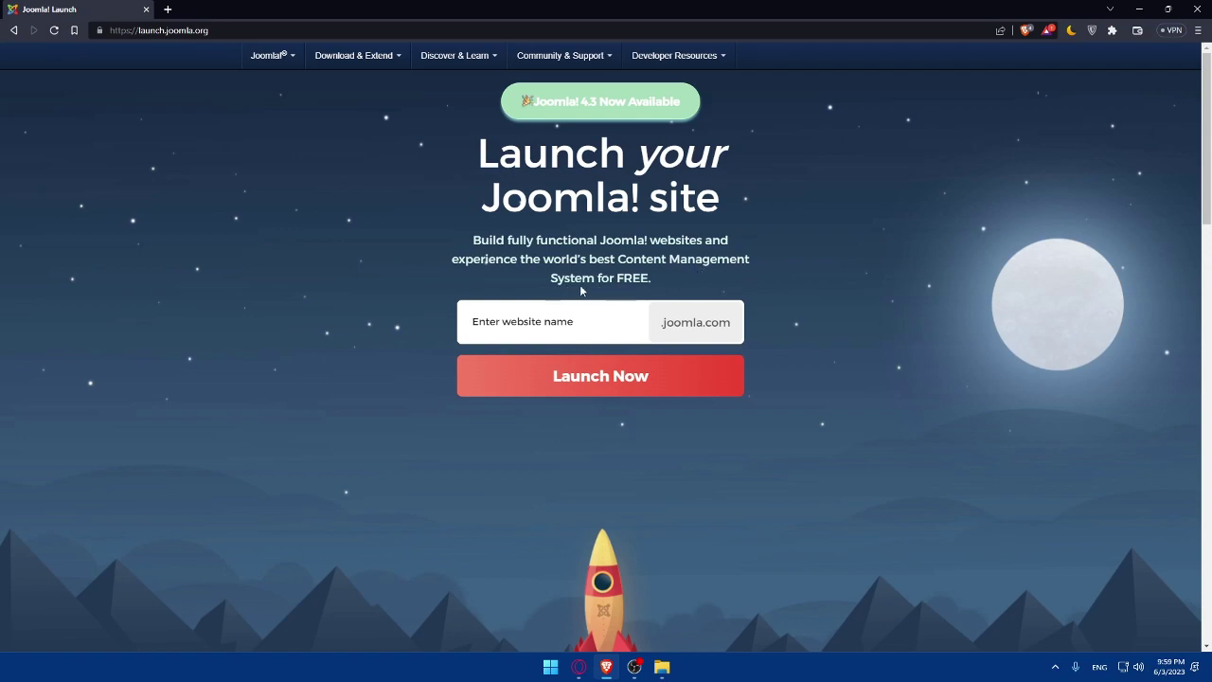
Step: Submit 'test' as the website name with Launch Now
click(547, 322)
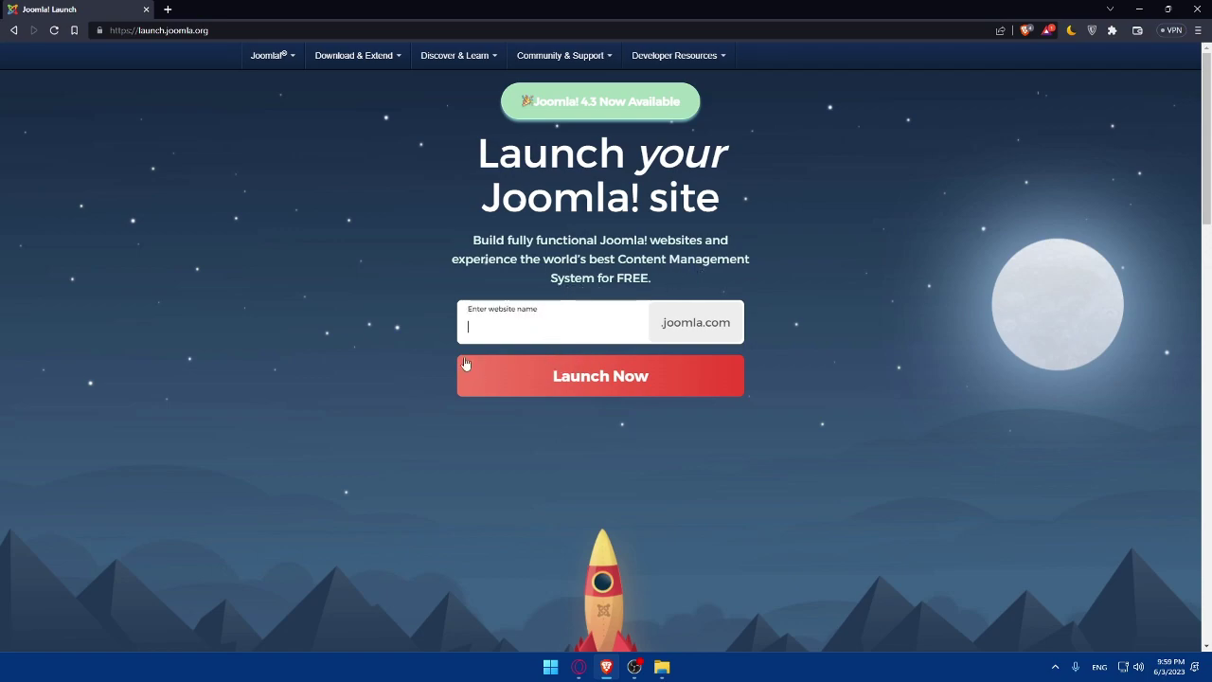
text(test097)
click(621, 378)
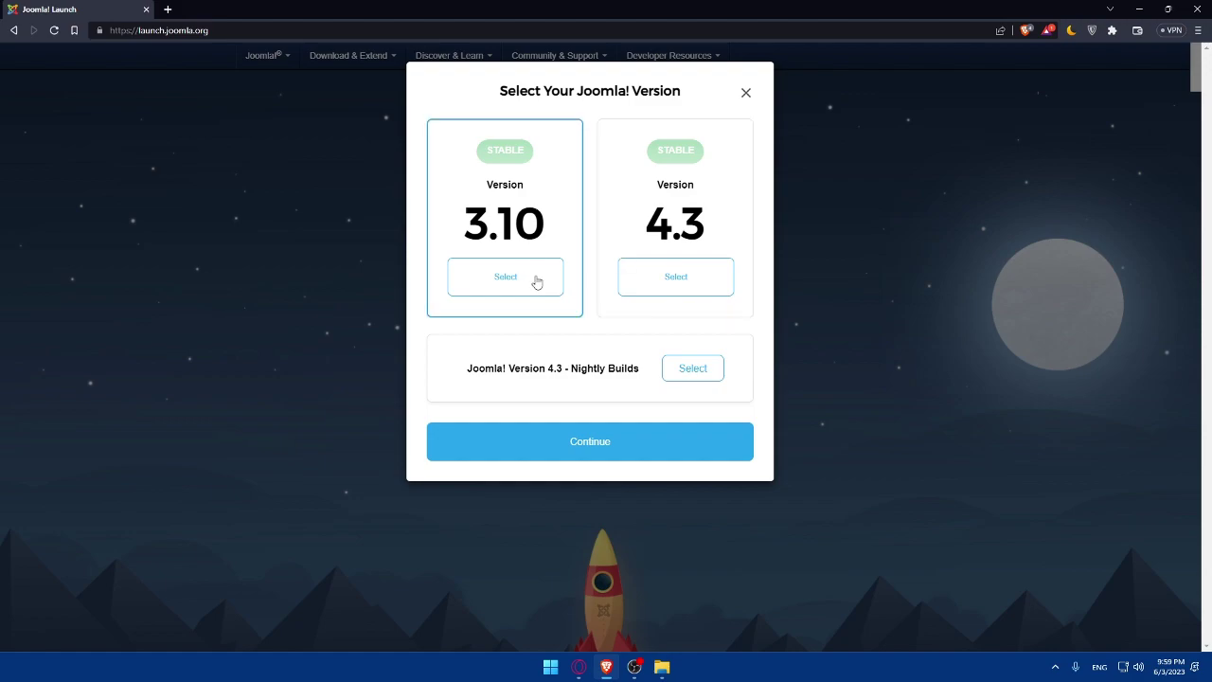
Step: Settle on stable Joomla version 4.3 and continue to the Create an account form
click(692, 287)
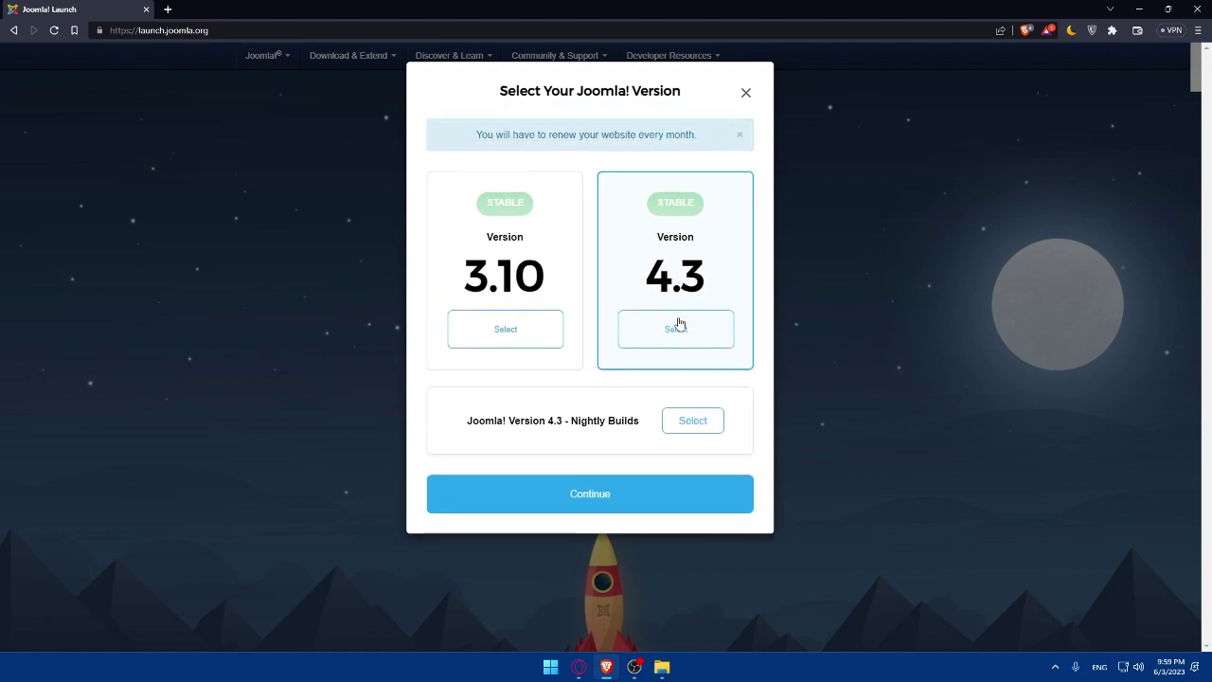
click(544, 328)
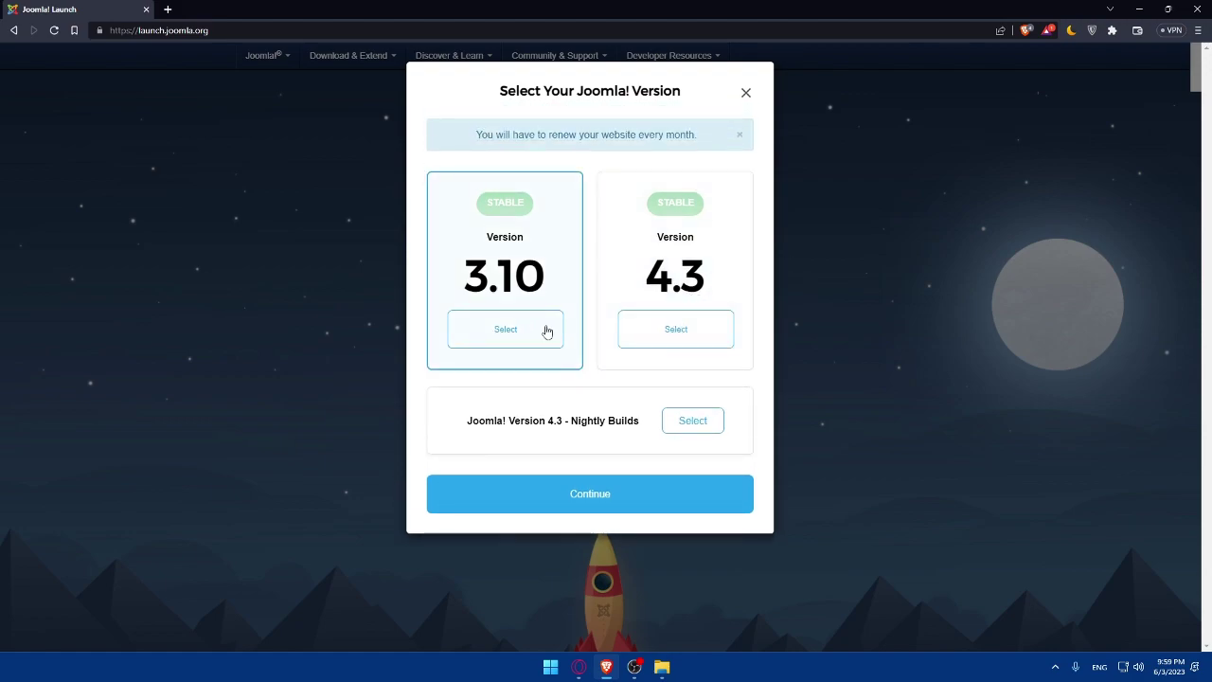
click(696, 430)
click(536, 314)
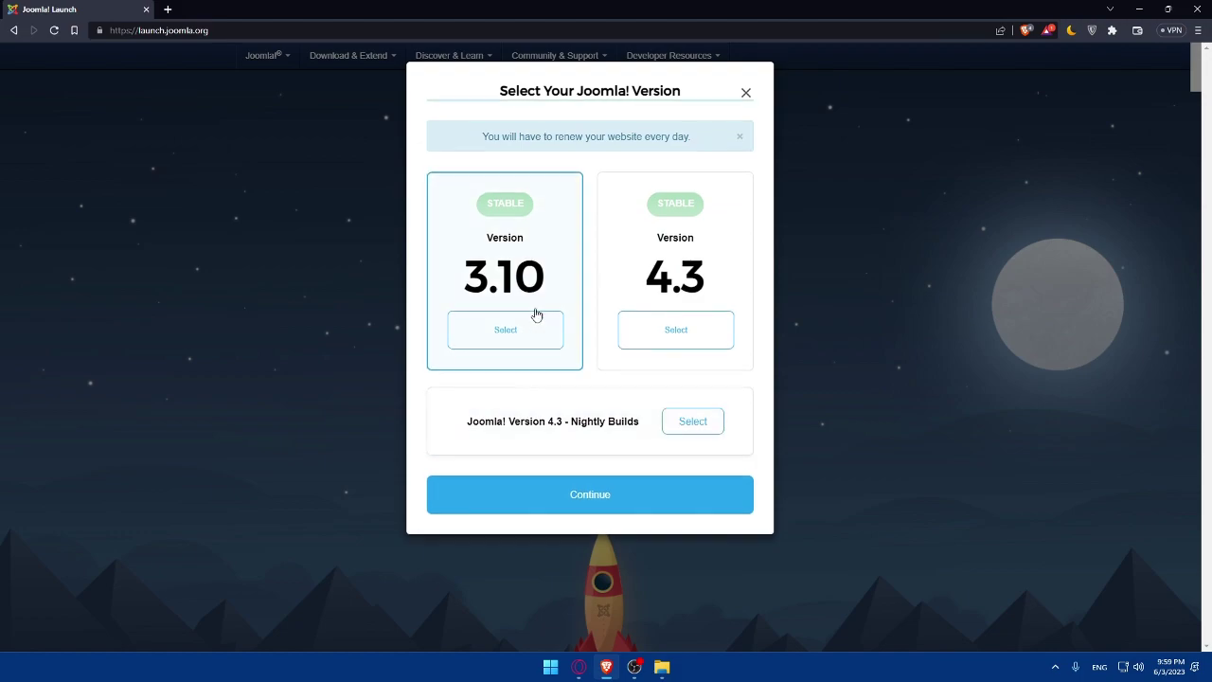
click(606, 303)
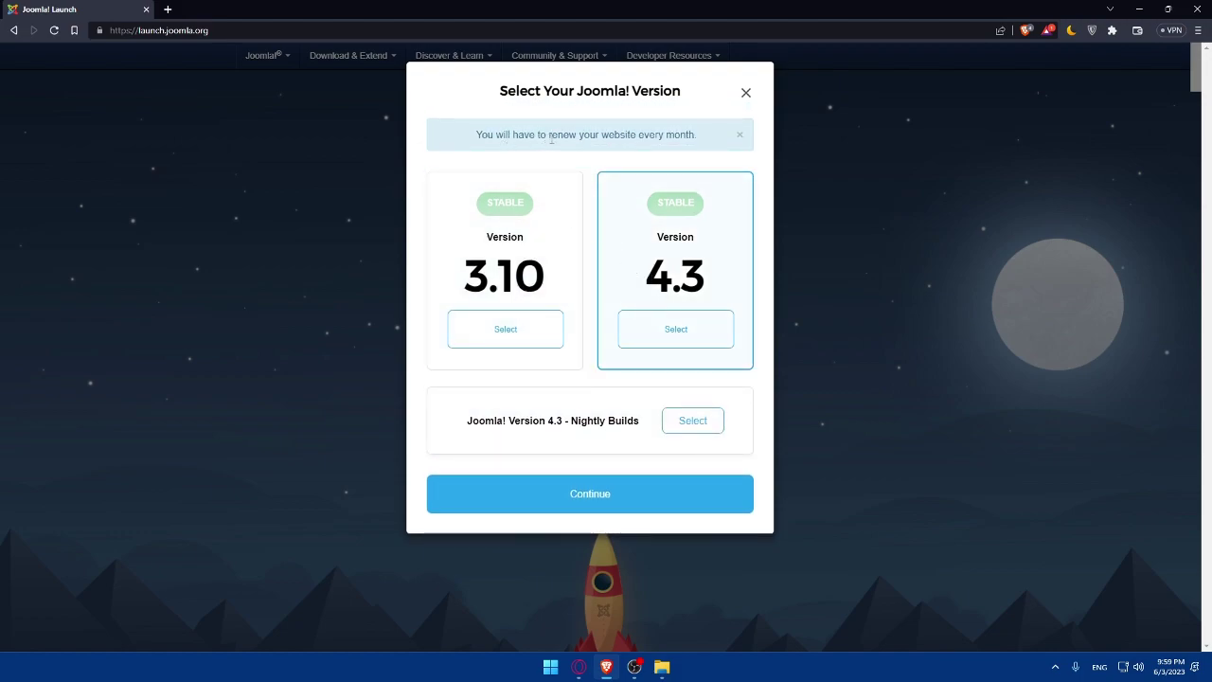
click(587, 441)
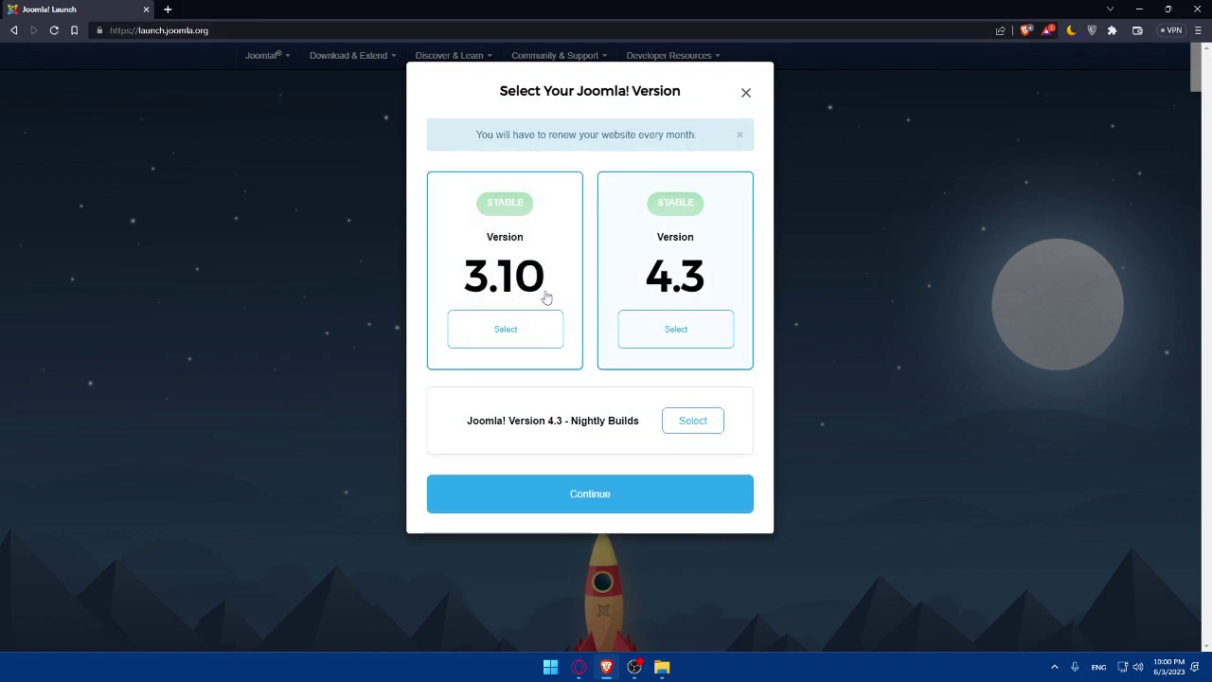
click(678, 331)
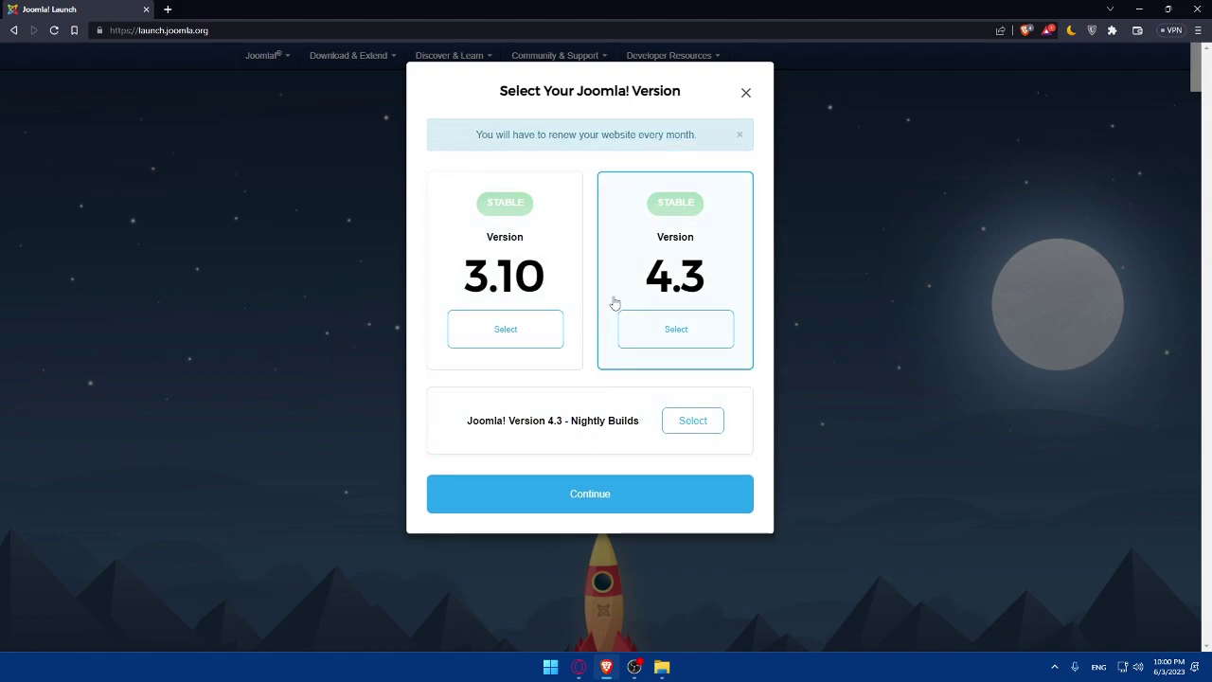
click(638, 490)
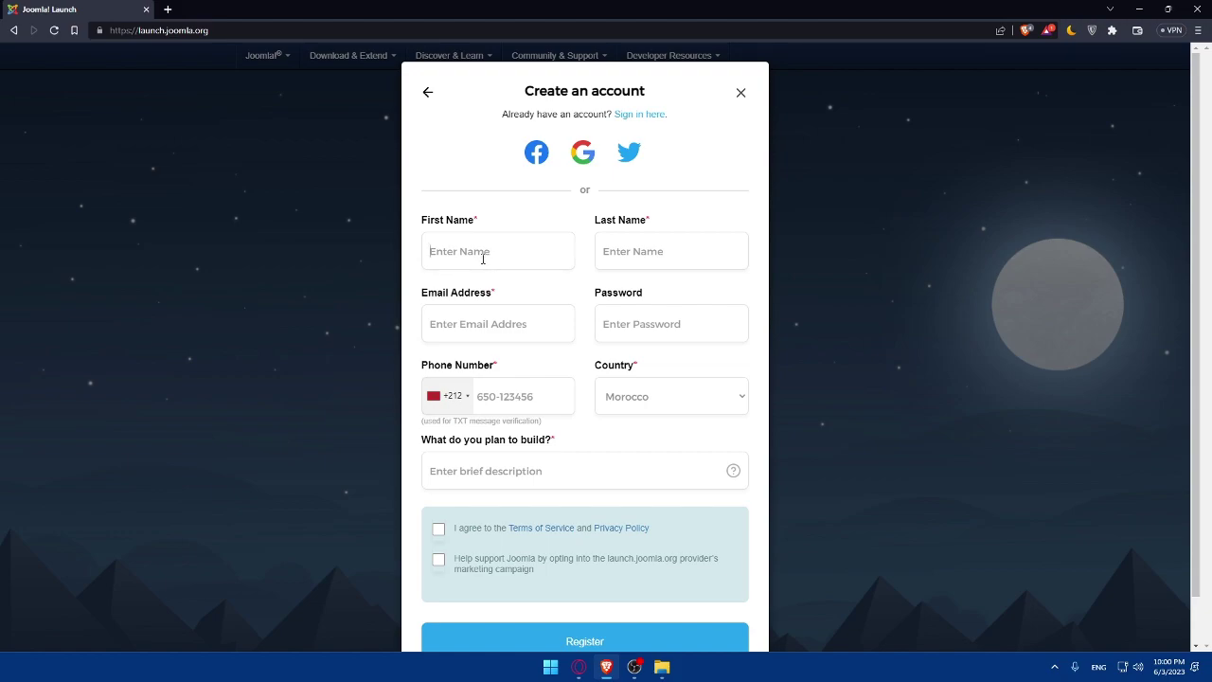
Step: Step through the last name, email and password fields, keeping Country as Morocco
click(610, 266)
click(496, 326)
click(653, 323)
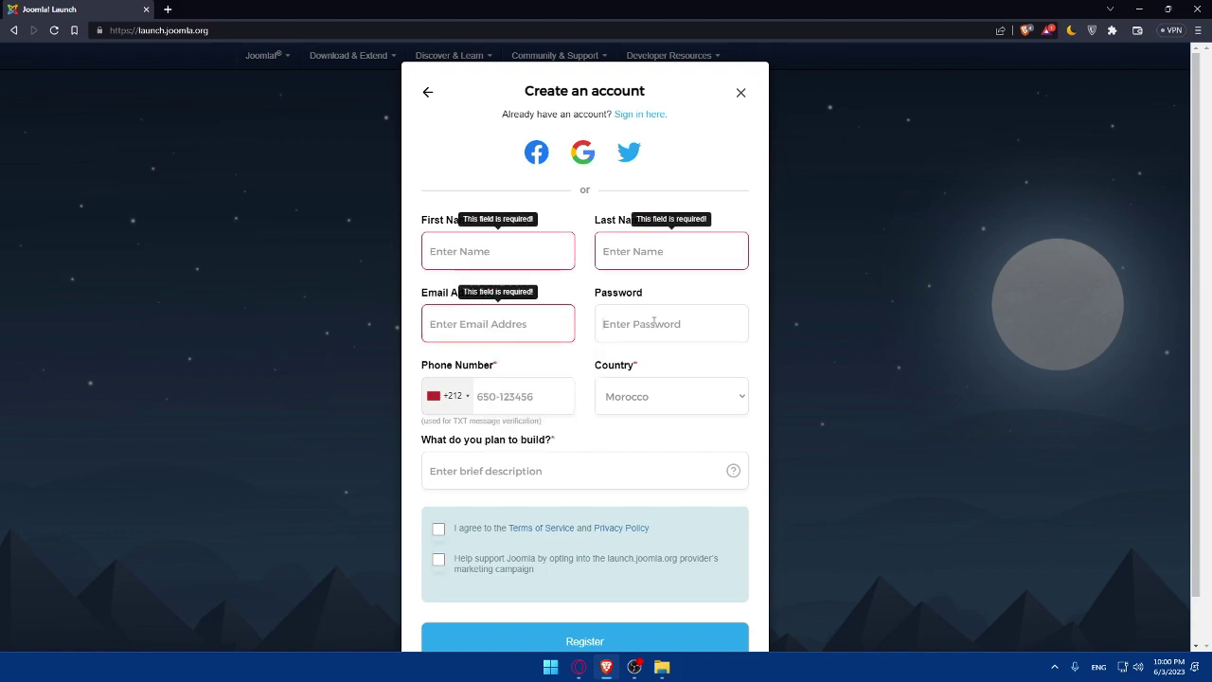
click(617, 406)
click(517, 399)
Step: Open the Terms of Service and Privacy Policy links in new tabs
scroll(543, 454, down, 1)
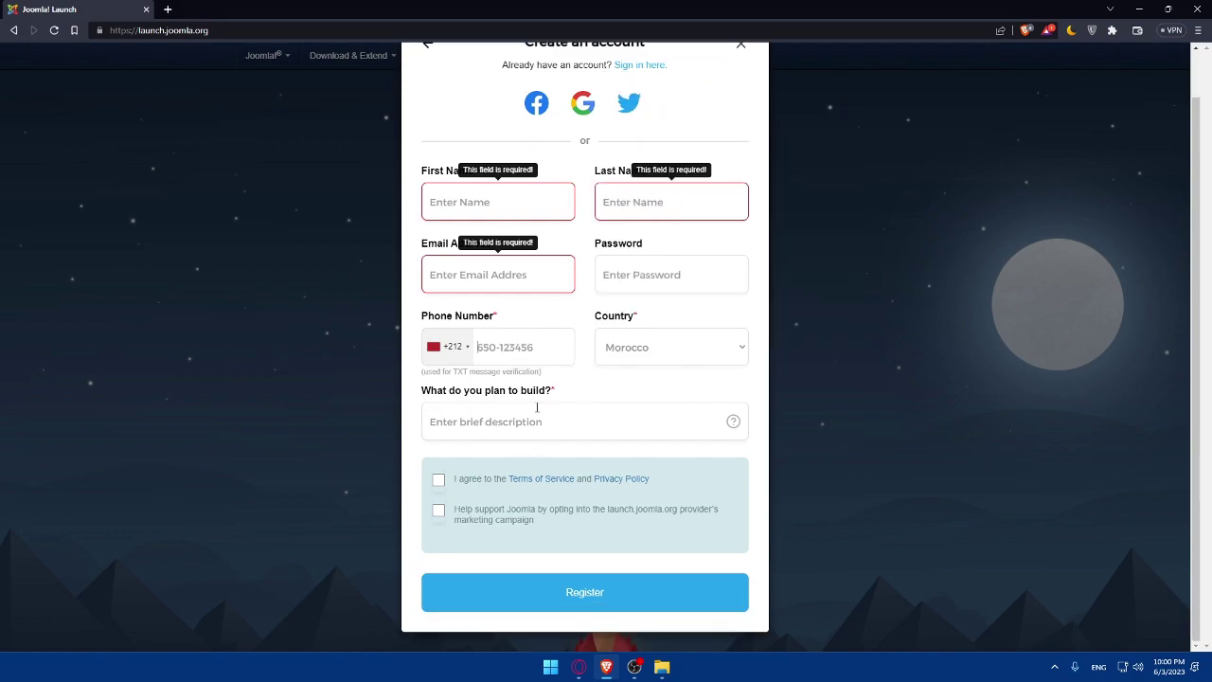
right_click(519, 479)
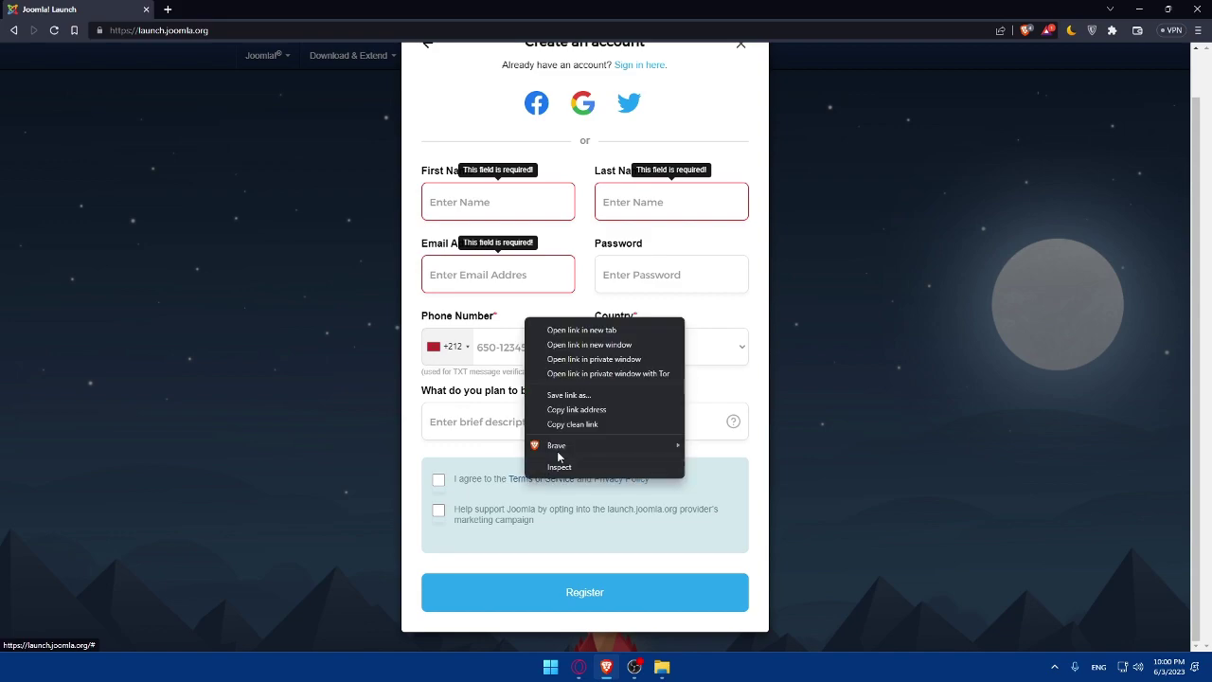
click(557, 327)
right_click(623, 487)
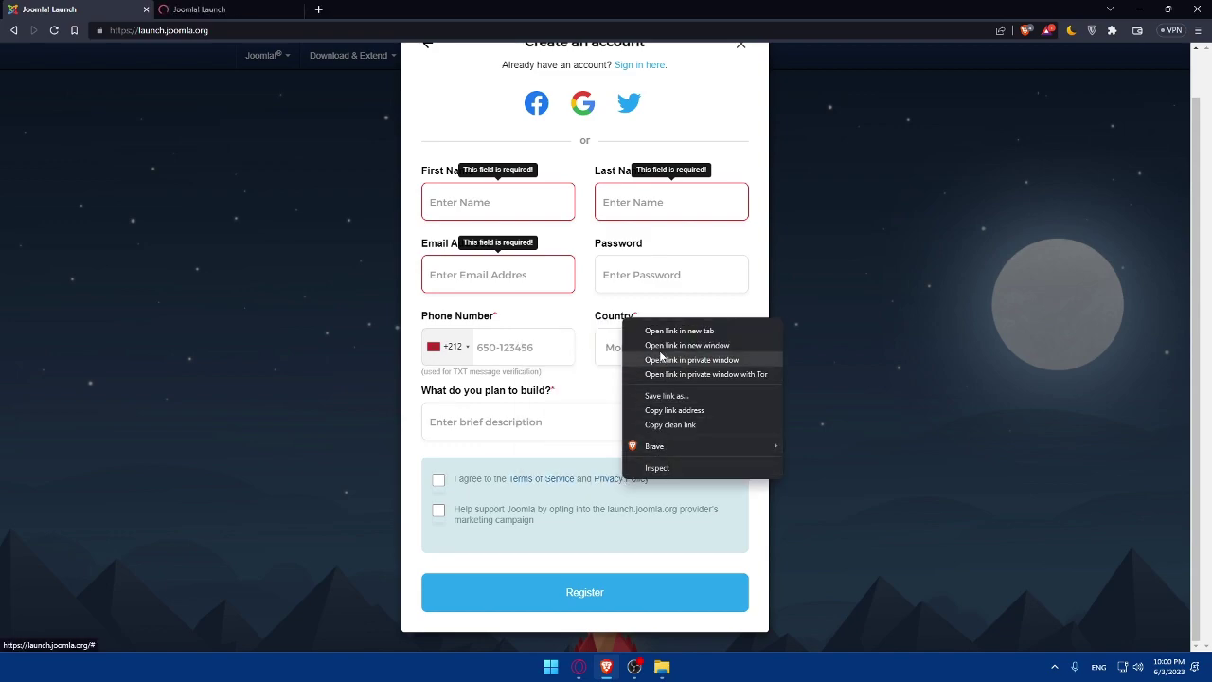
click(660, 328)
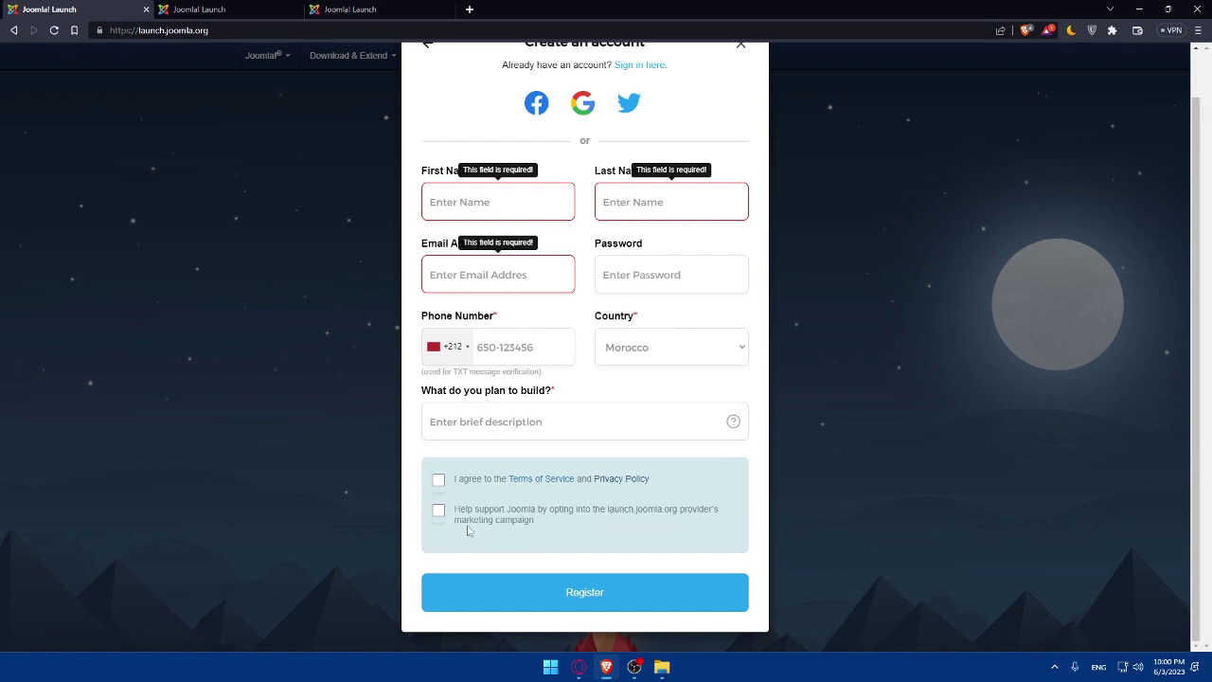
Step: Leave the Joomla marketing campaign opt-in checkbox unticked
click(440, 513)
click(439, 516)
click(439, 516)
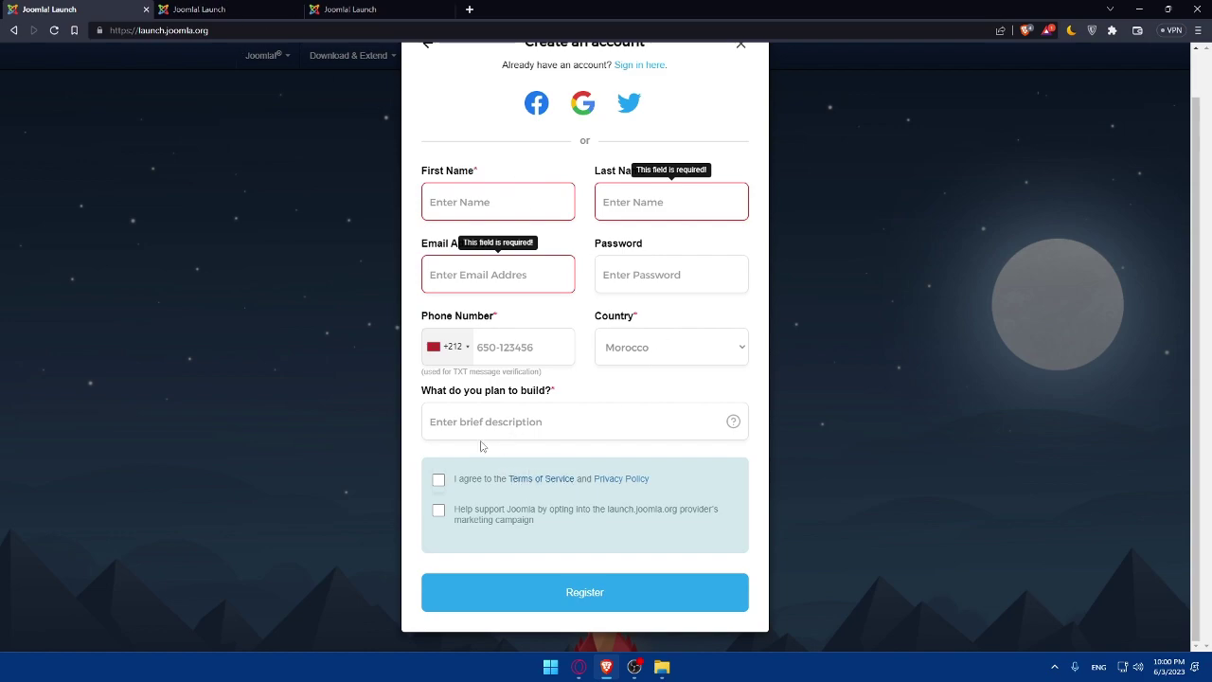
Step: Review the first extra Joomla! Launch tab and close it
click(194, 9)
mouse_move(314, 61)
scroll(343, 150, down, 10)
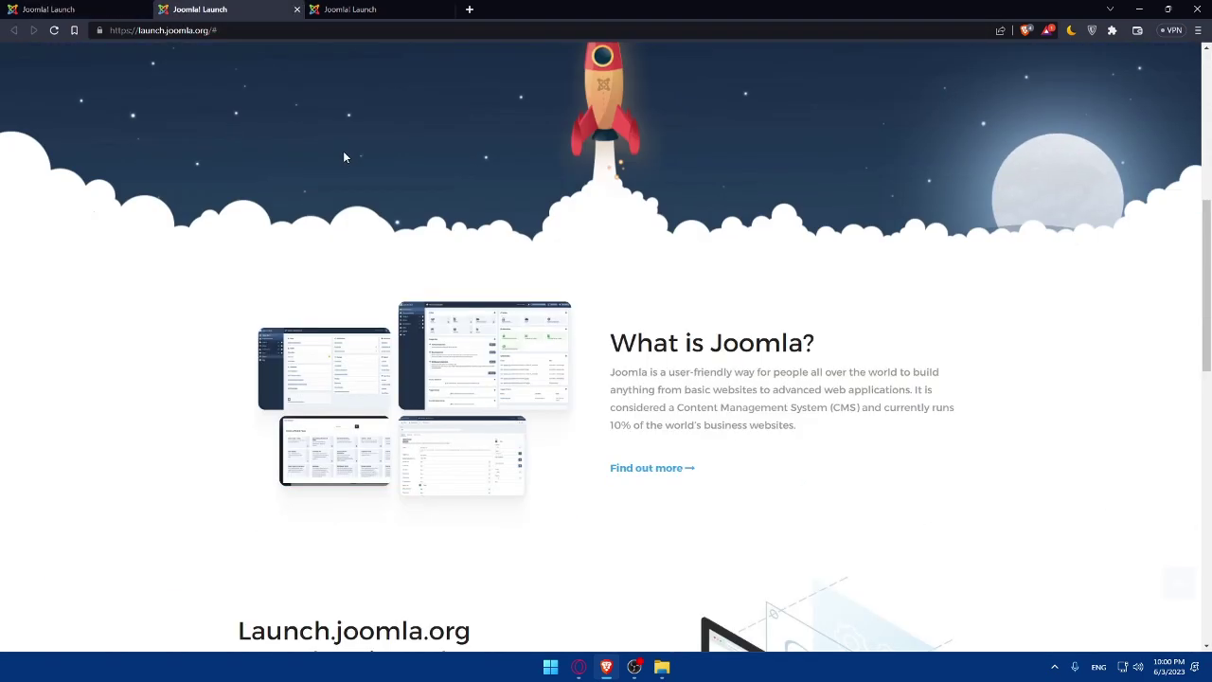
scroll(319, 146, up, 4)
scroll(322, 157, down, 5)
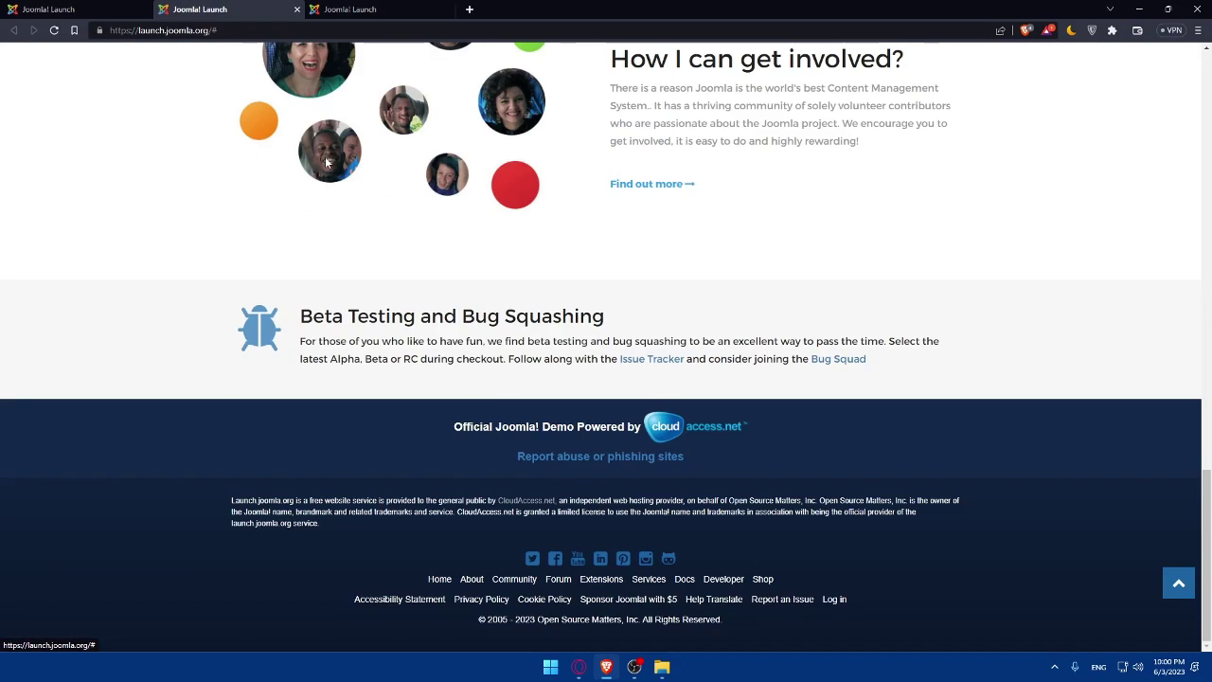
scroll(327, 161, up, 5)
click(296, 9)
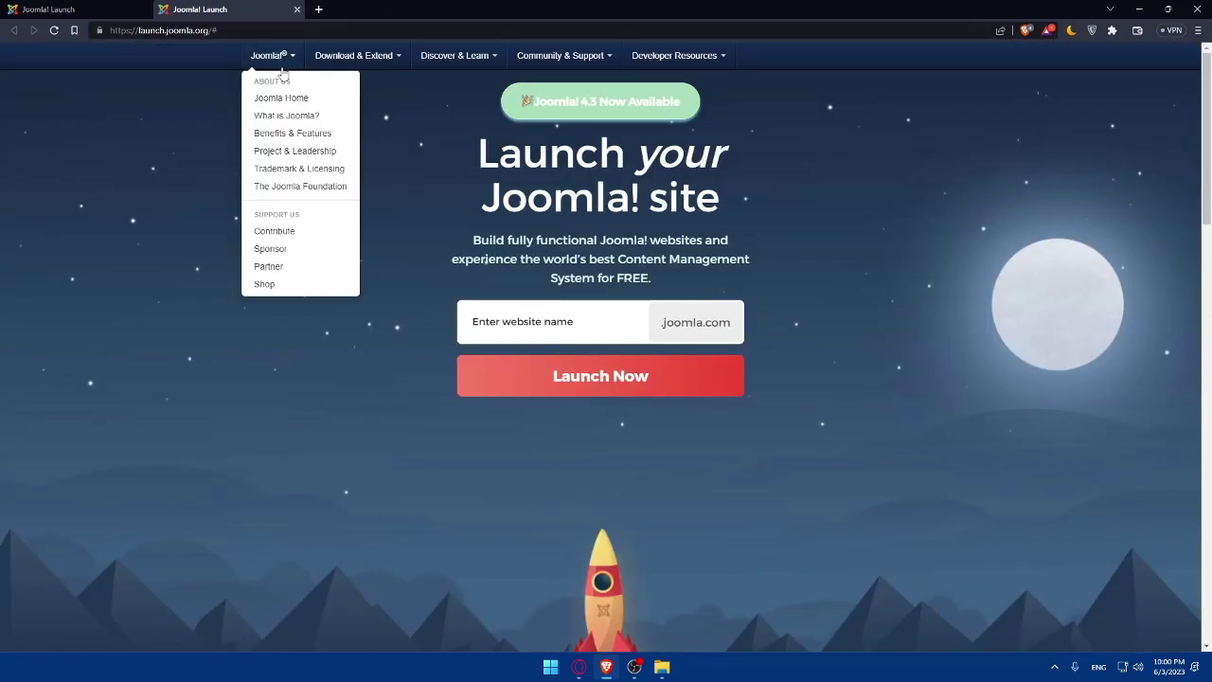
Step: Review the remaining extra tab and close it
scroll(473, 347, down, 10)
scroll(560, 265, up, 2)
scroll(551, 284, down, 3)
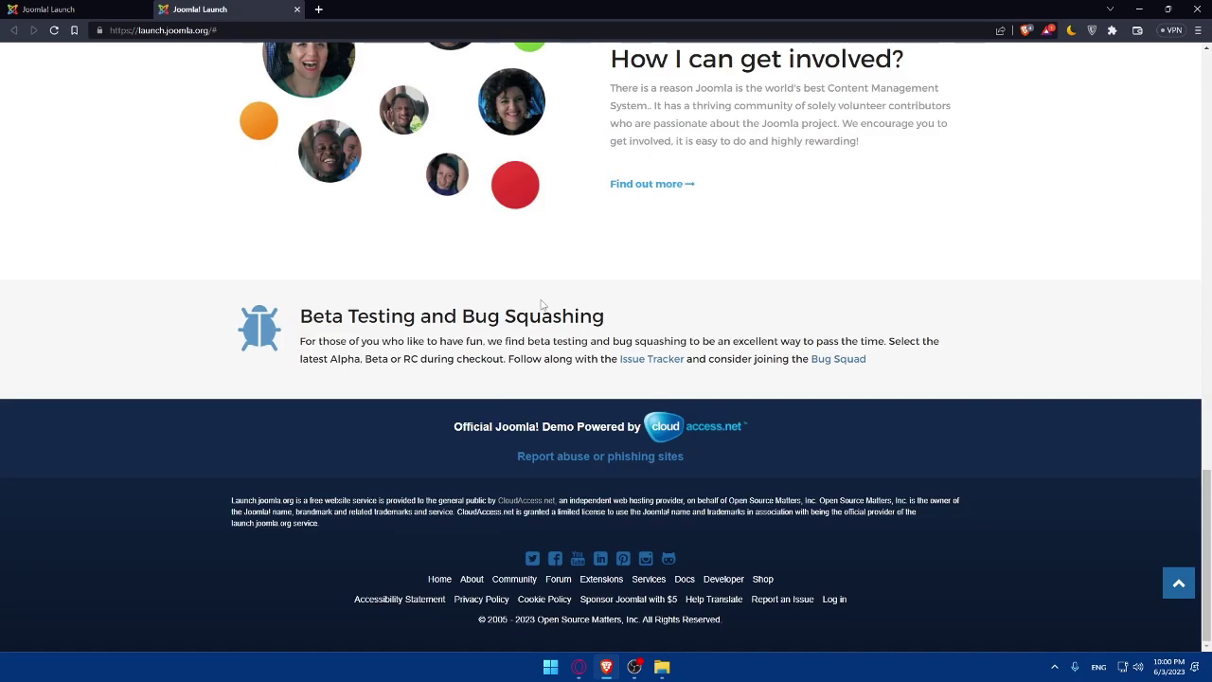
scroll(622, 189, up, 6)
click(296, 10)
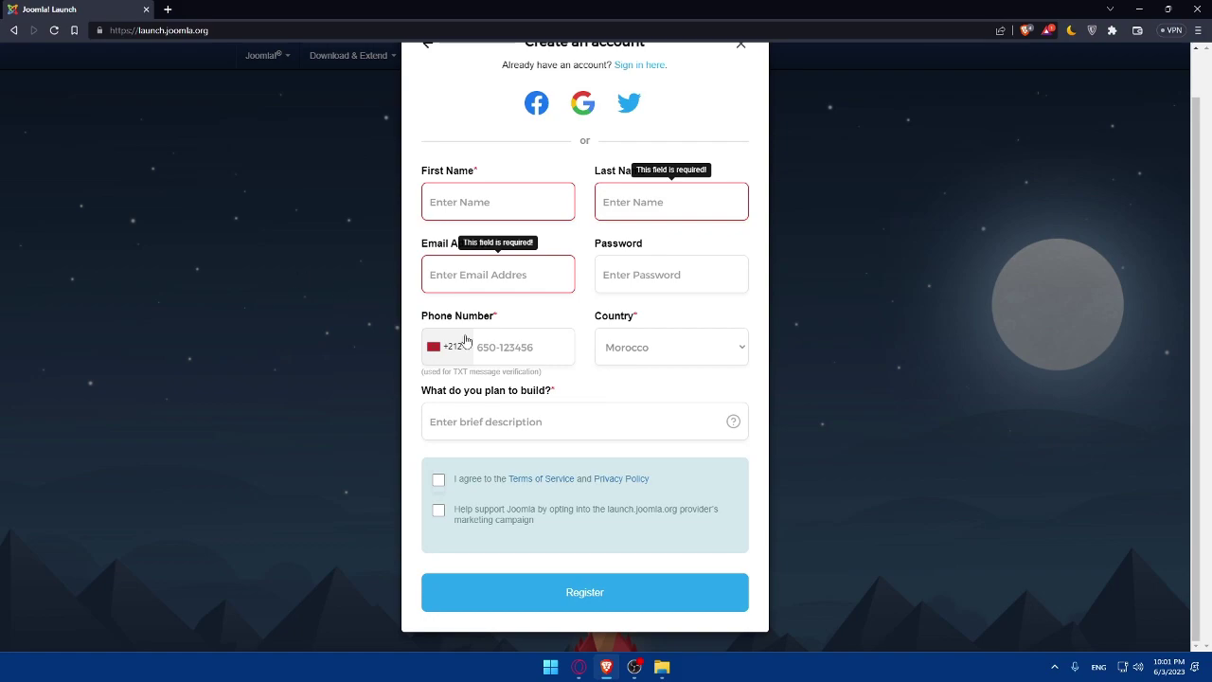
Step: Sign up with Google and pick the account to auto-fill name and email
scroll(505, 305, up, 1)
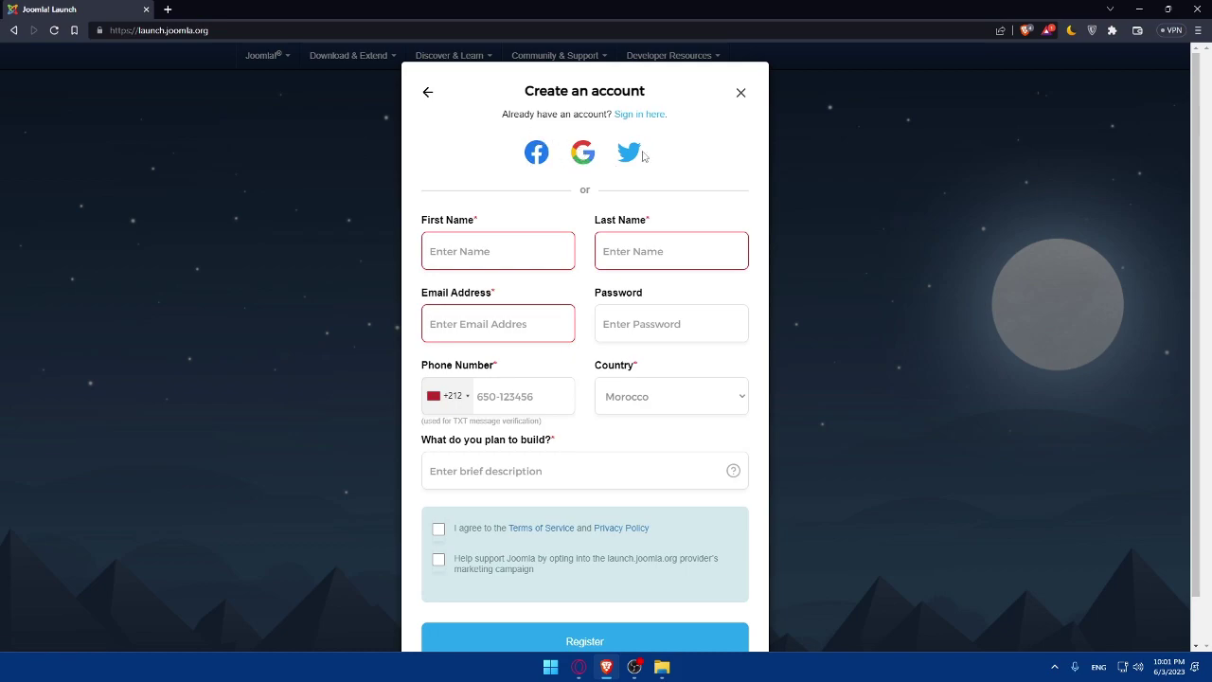
click(584, 159)
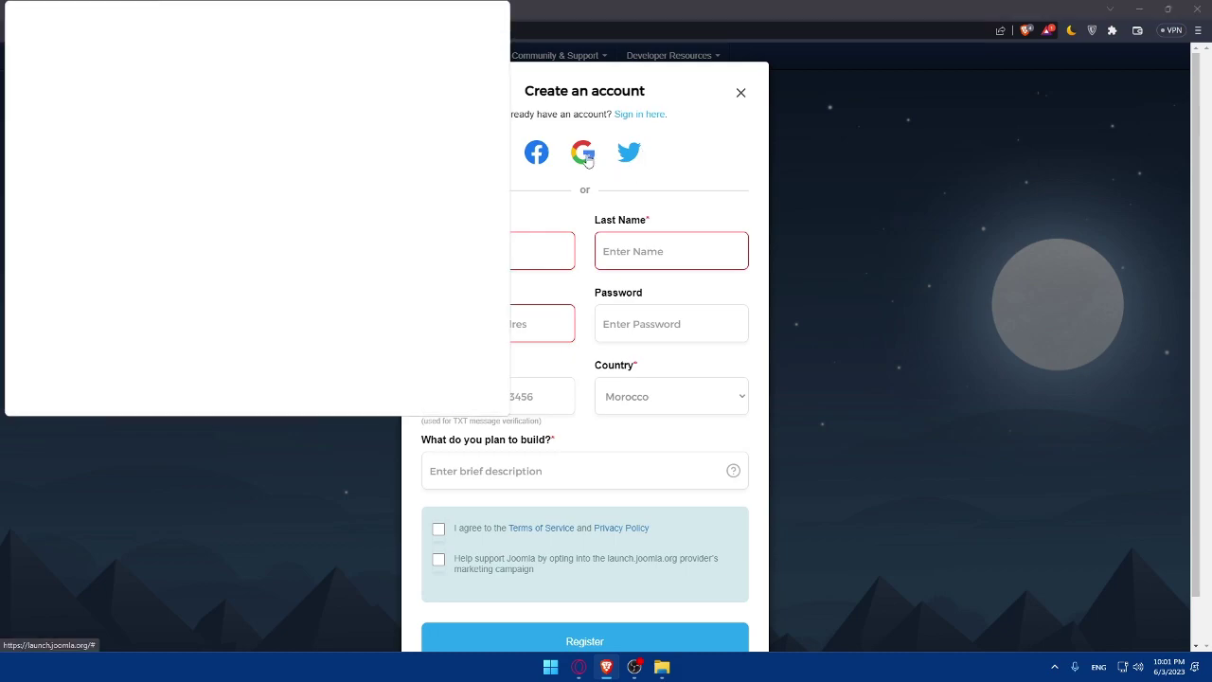
click(306, 230)
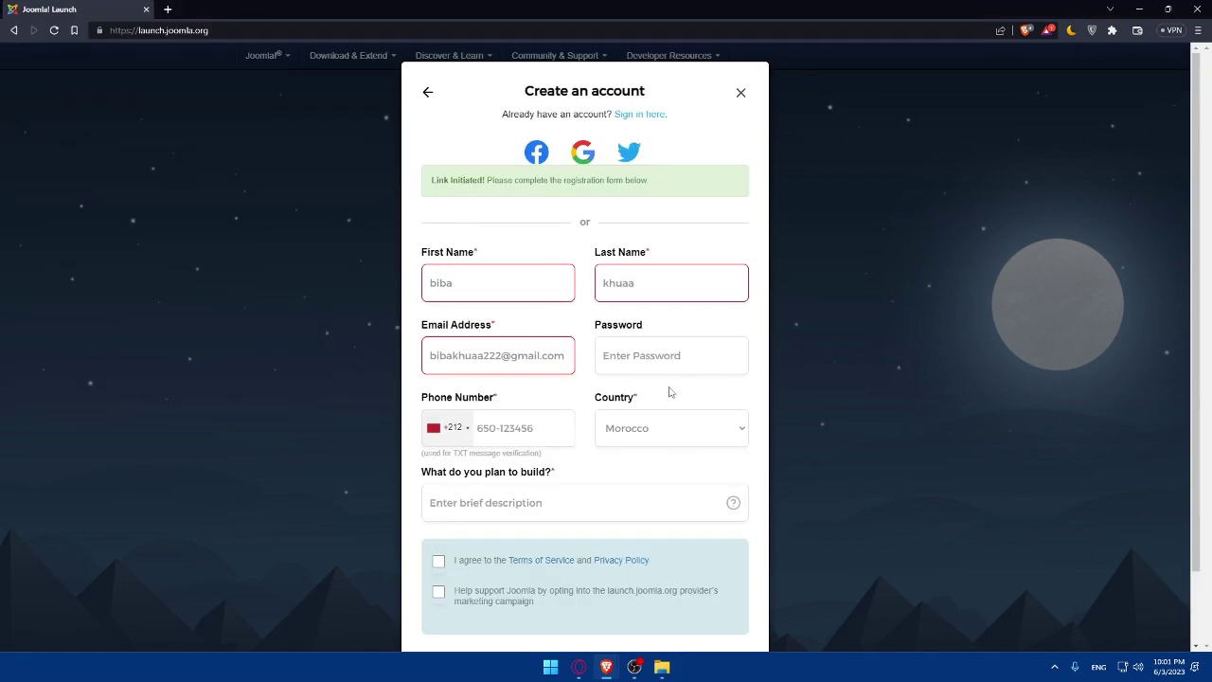
Step: Enter a new account password and keep Morocco as the country
click(641, 363)
key(BackSpace)
key(BackSpace)
click(640, 428)
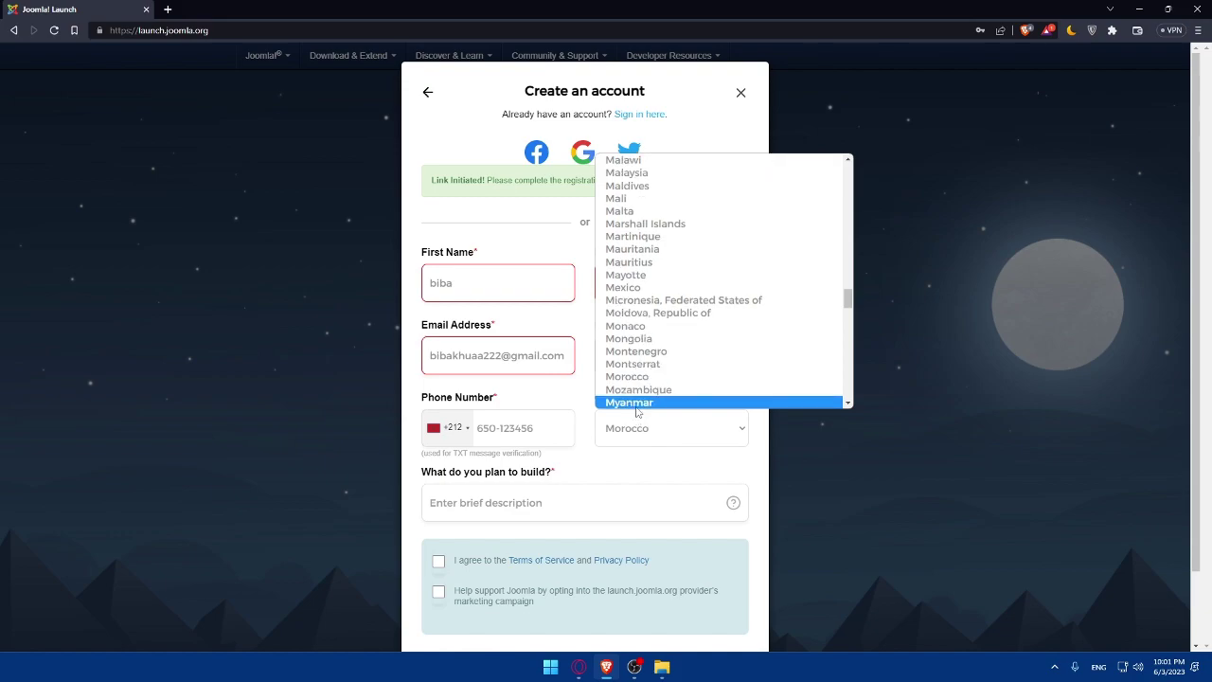
click(627, 376)
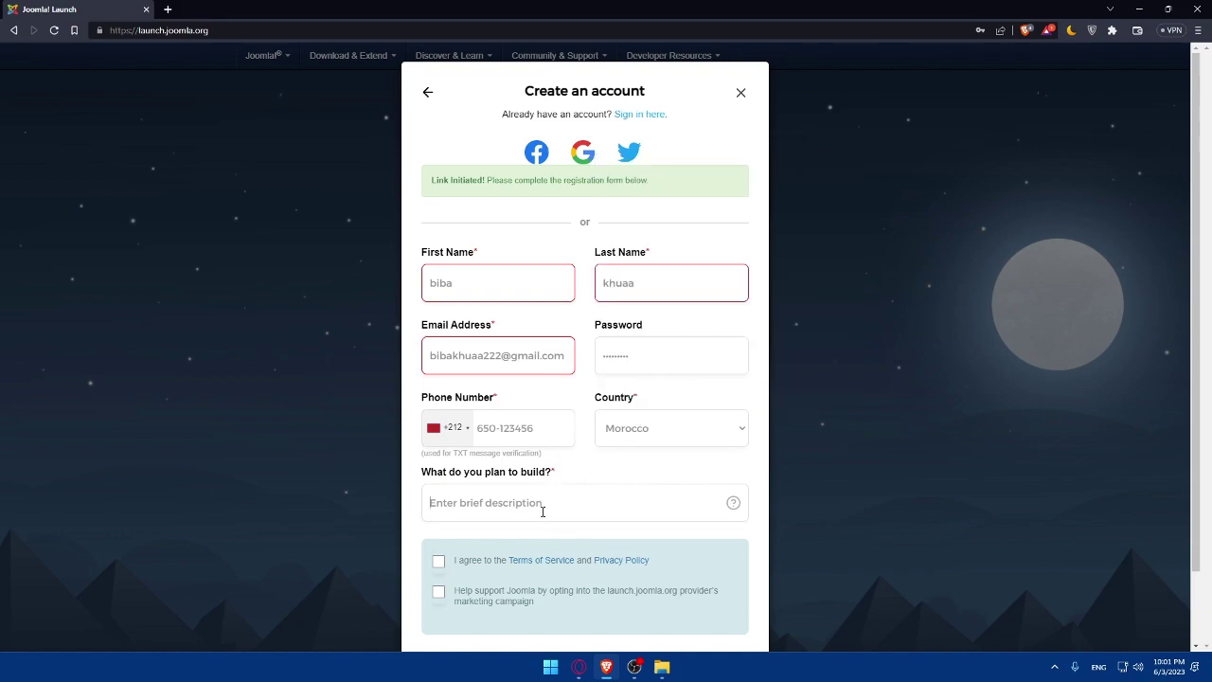
Step: Enter the description 'i am just testing' and agree to the Terms and Privacy Policy
text(i am just testing)
drag(514, 503, 430, 503)
click(438, 560)
mouse_move(732, 506)
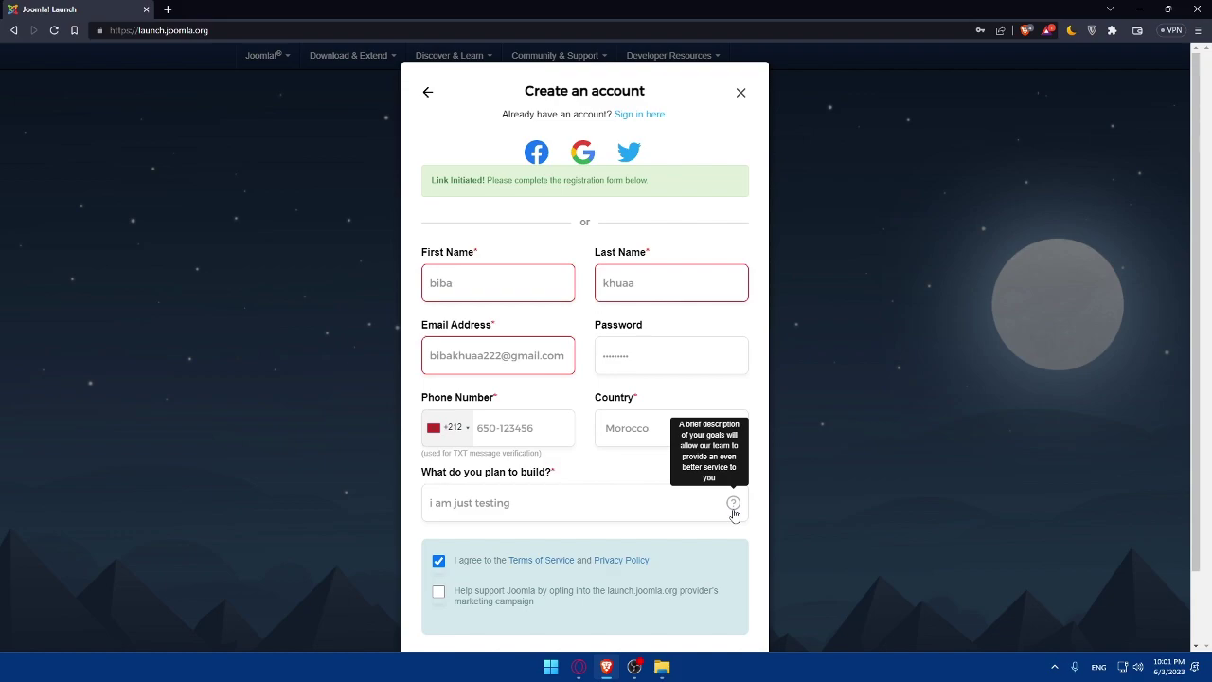
Step: Check the phone number field and its verification hint, then scroll down the form
click(568, 430)
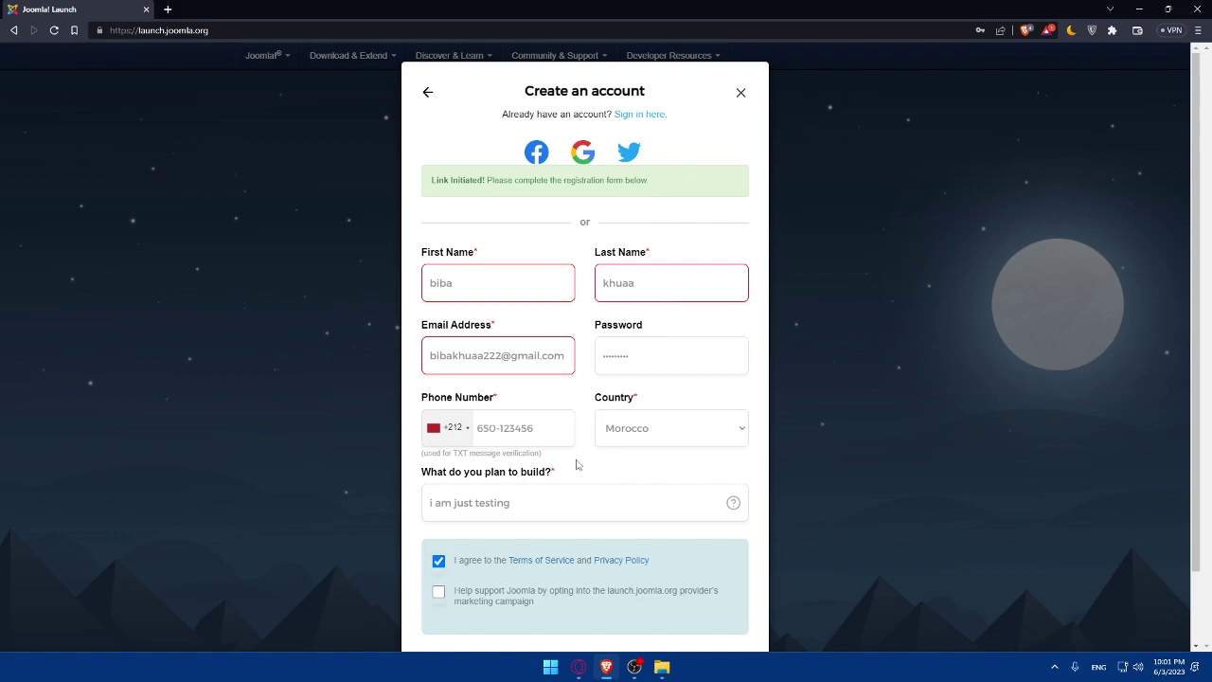
drag(456, 453, 523, 454)
click(554, 462)
scroll(606, 463, down, 1)
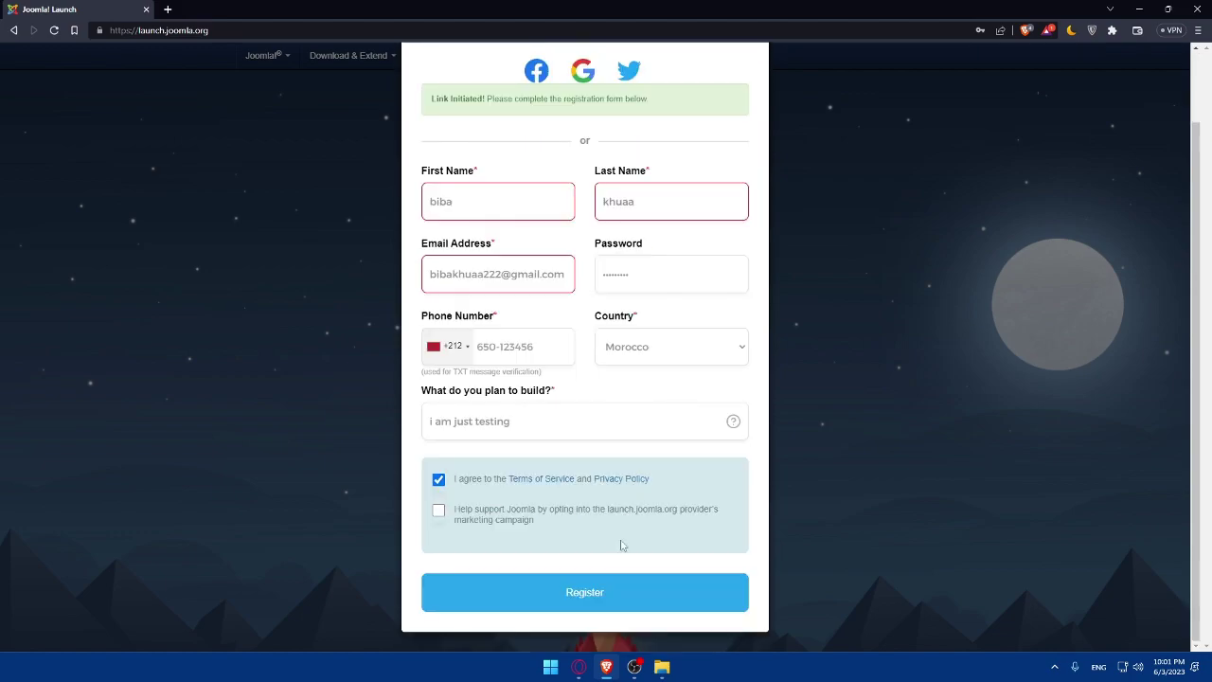
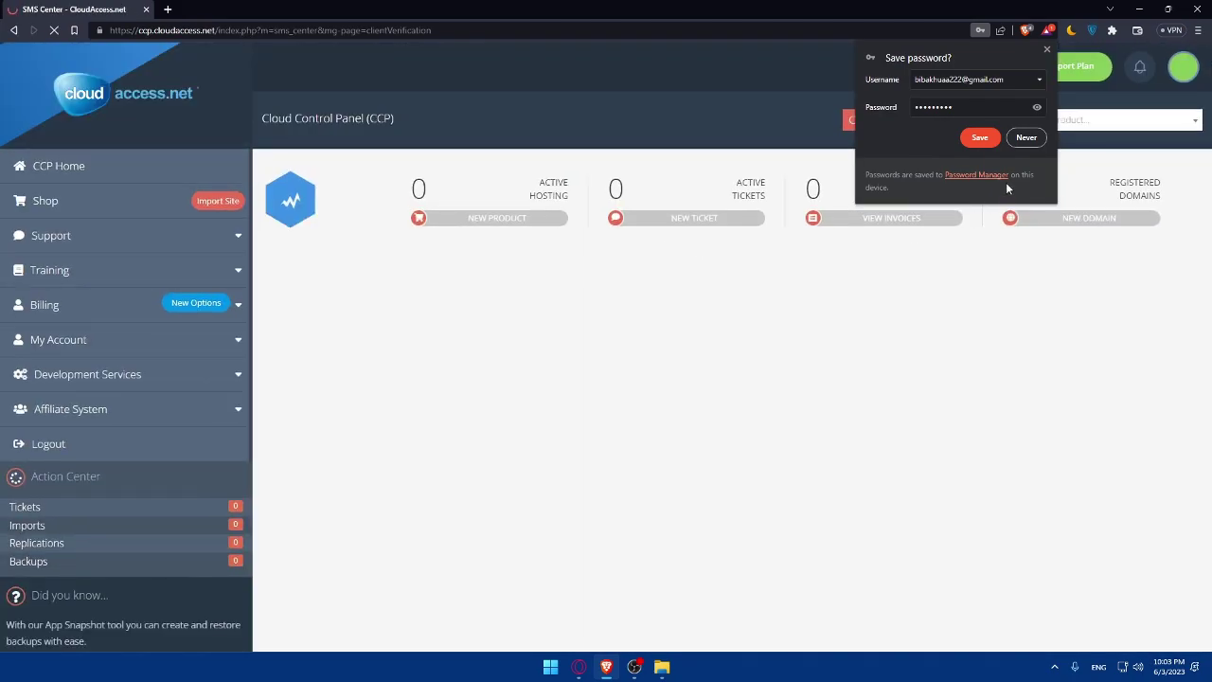
Step: Save the login in the browser and verify the account with the six-digit SMS code
click(979, 138)
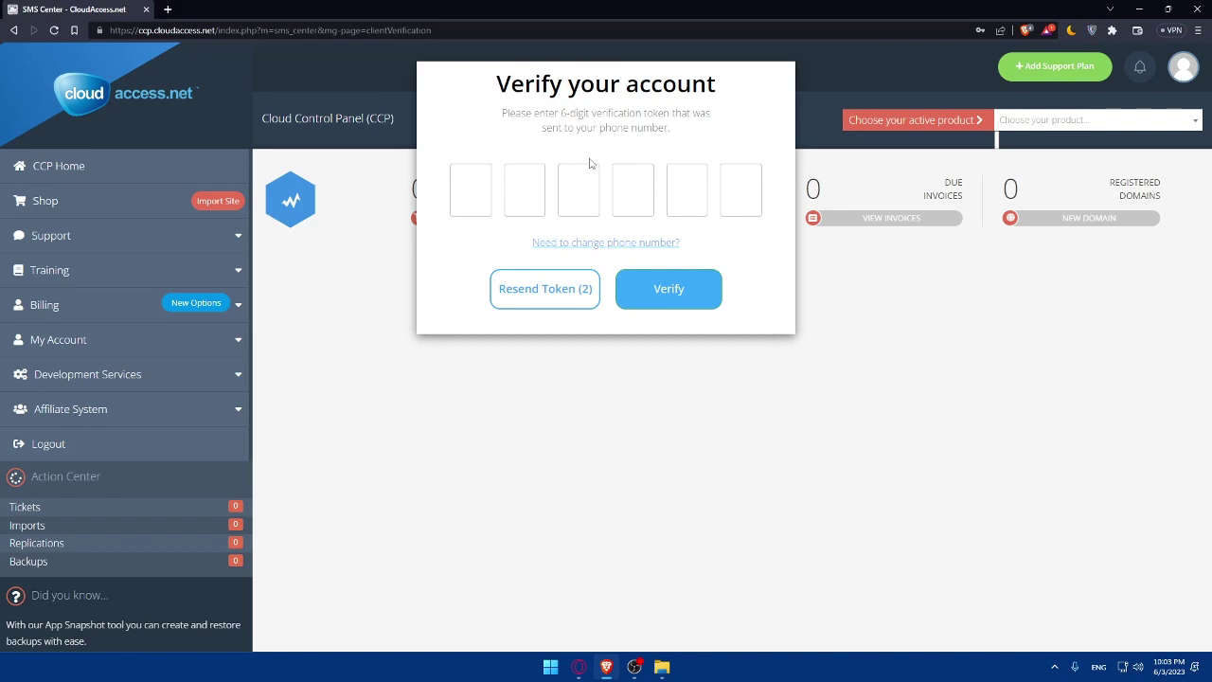
click(479, 182)
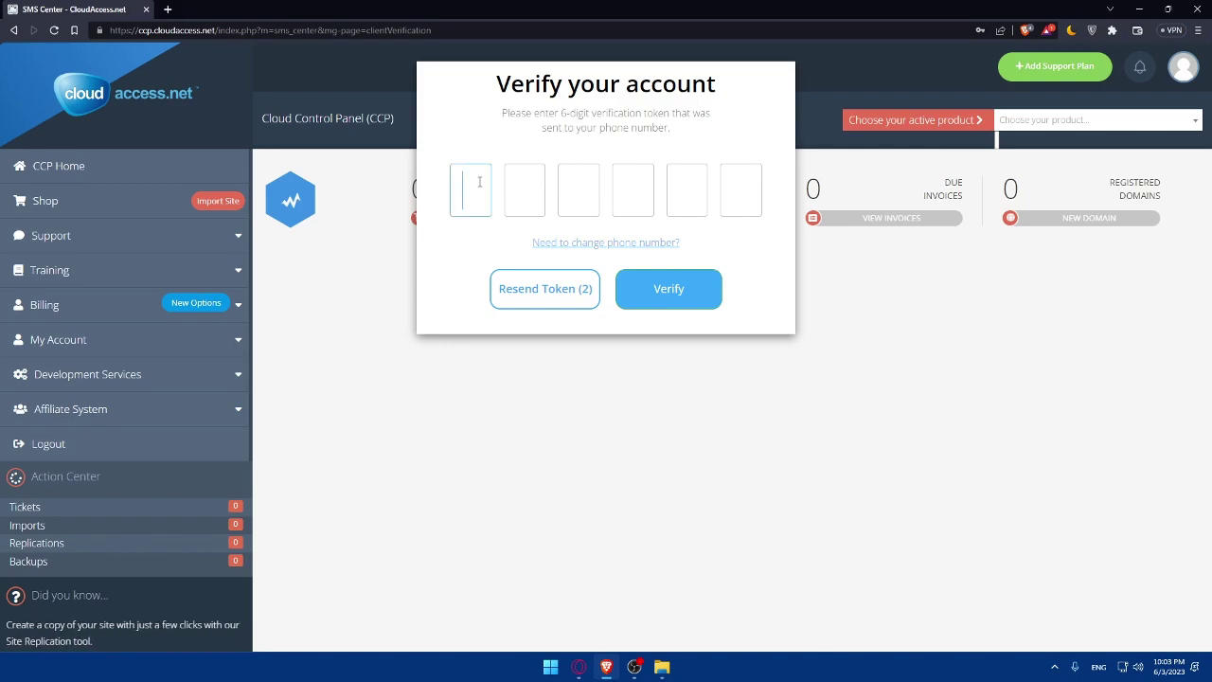
click(637, 303)
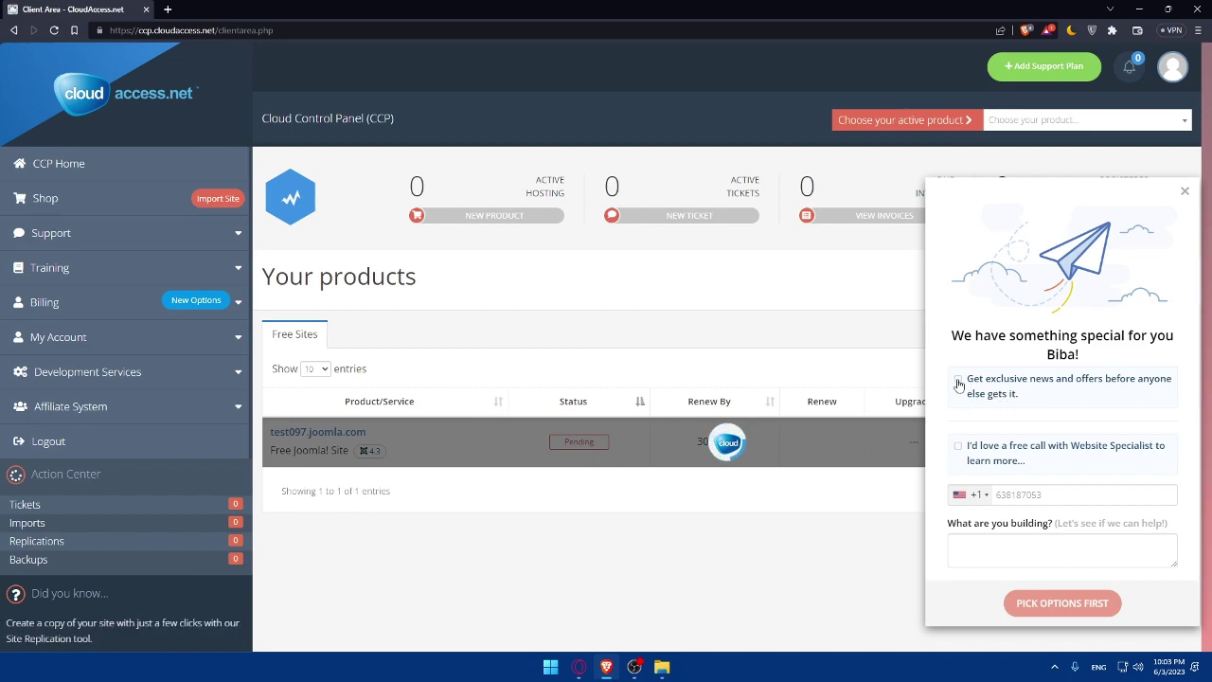
Step: Opt in to exclusive news and a free specialist call, then close the special-offer popup
click(958, 382)
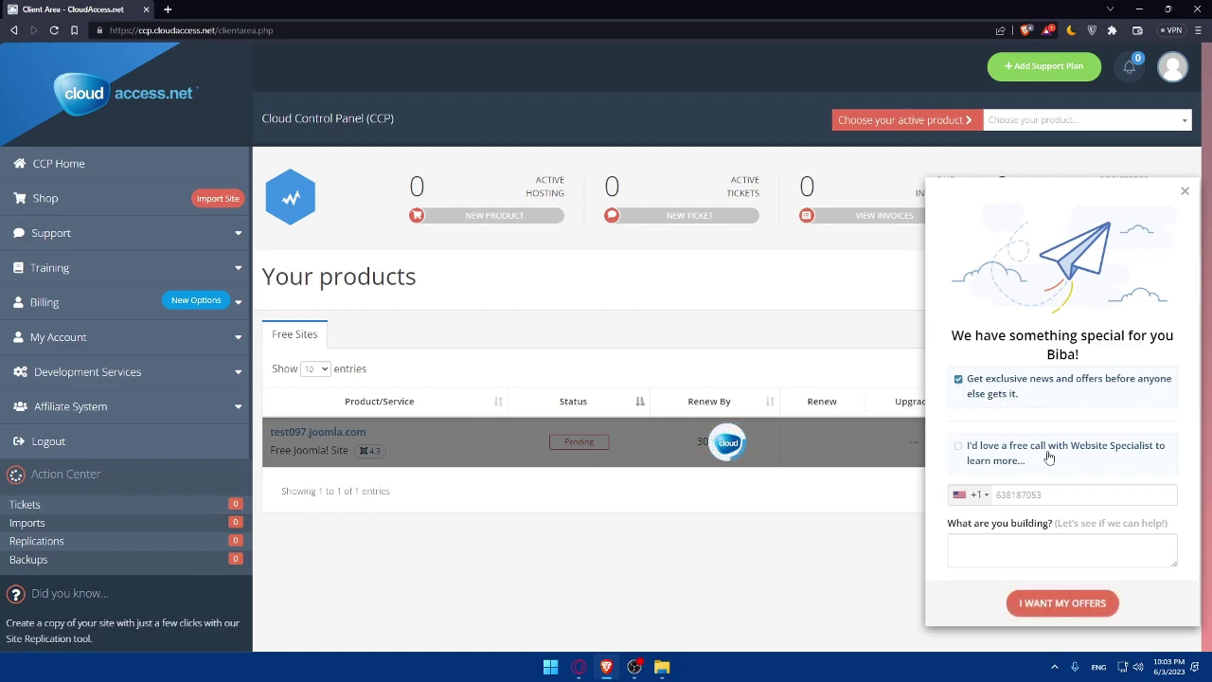
click(958, 448)
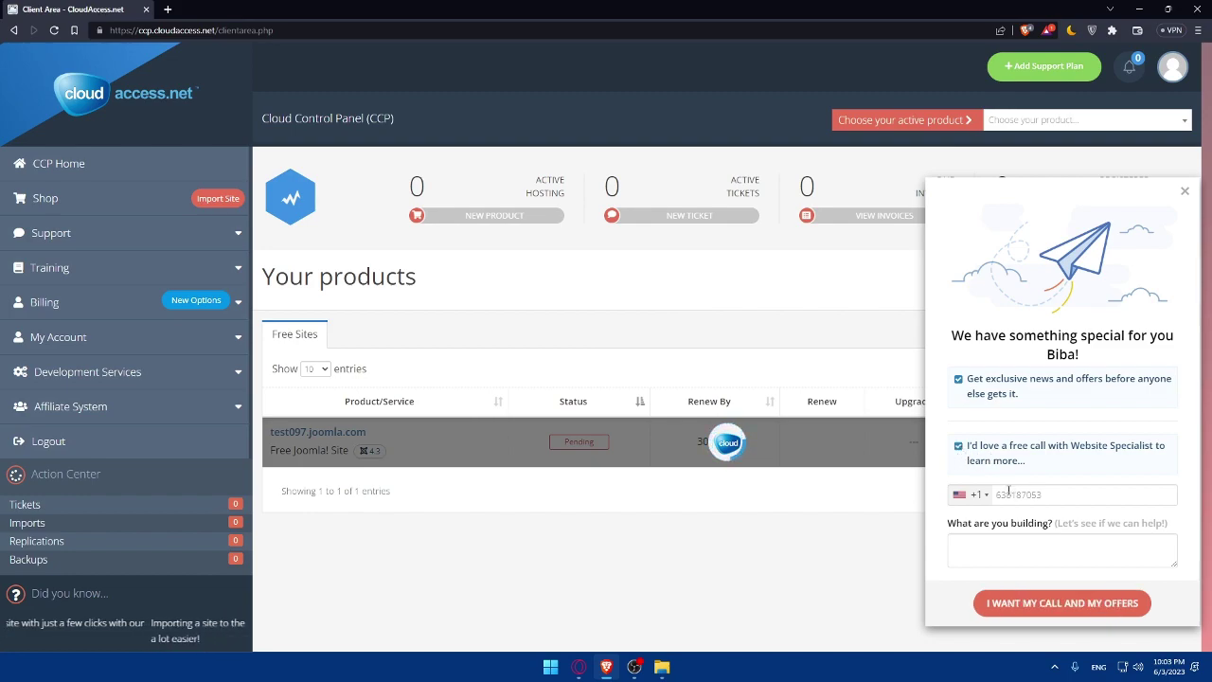
double_click(1052, 494)
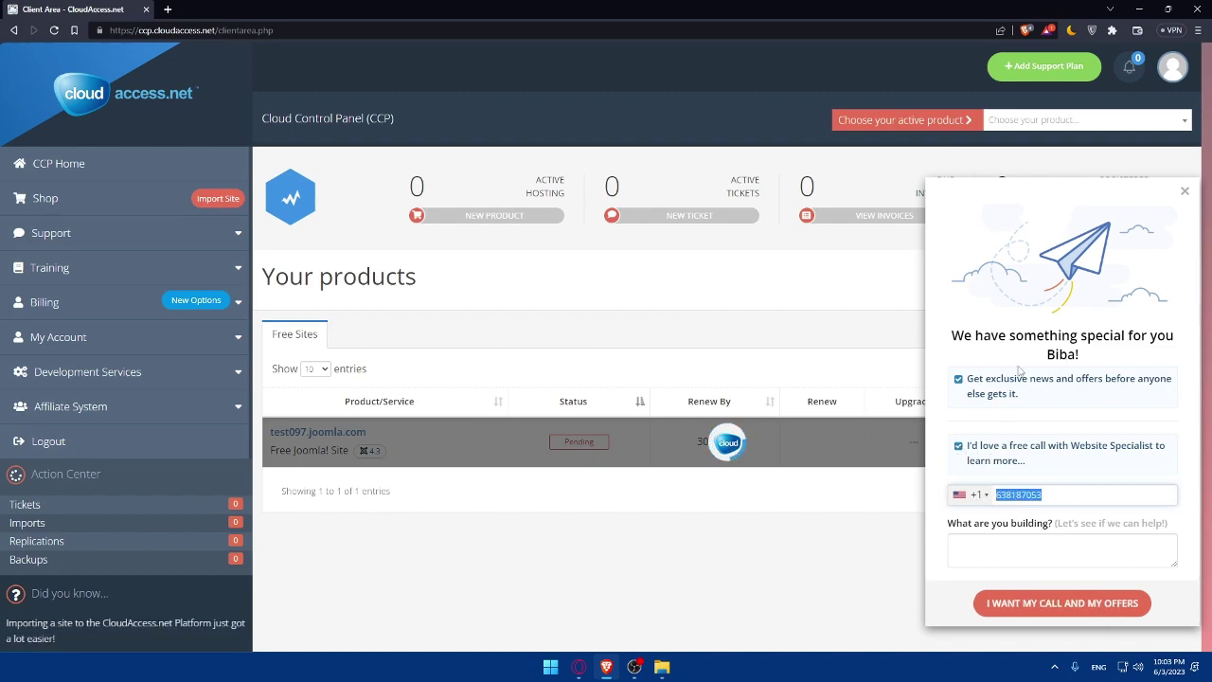
click(1184, 191)
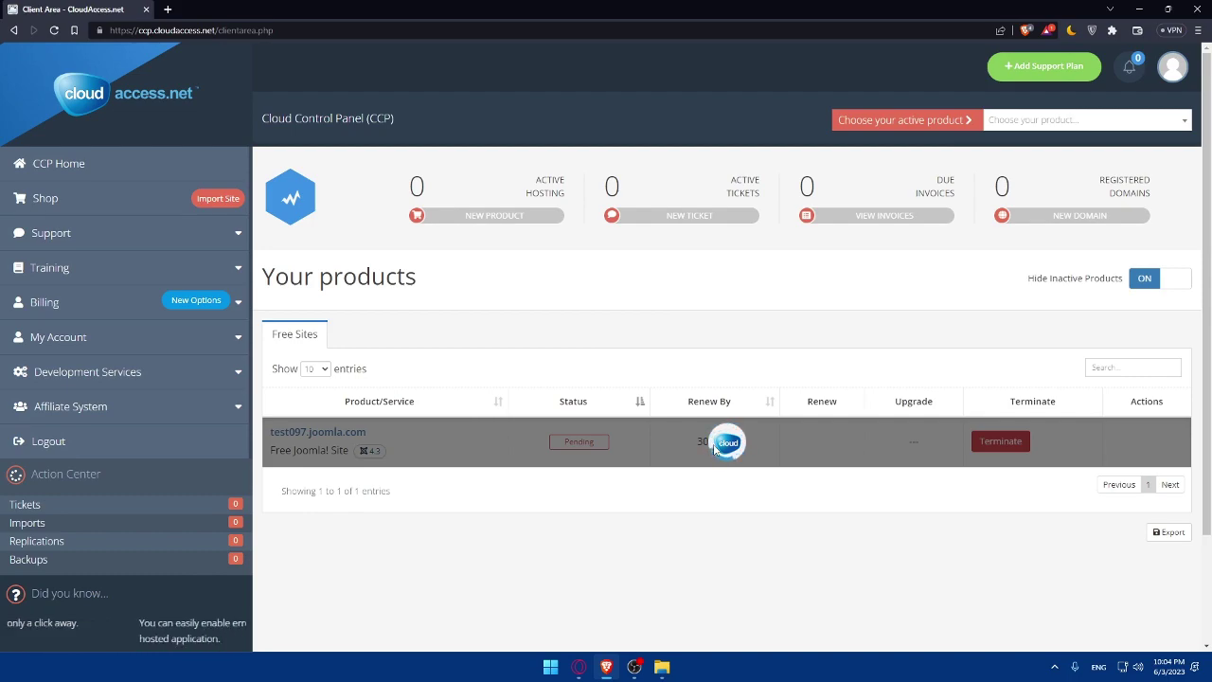
Step: Start a new product order from the Your products page to reach the store
scroll(698, 448, down, 2)
scroll(699, 447, up, 2)
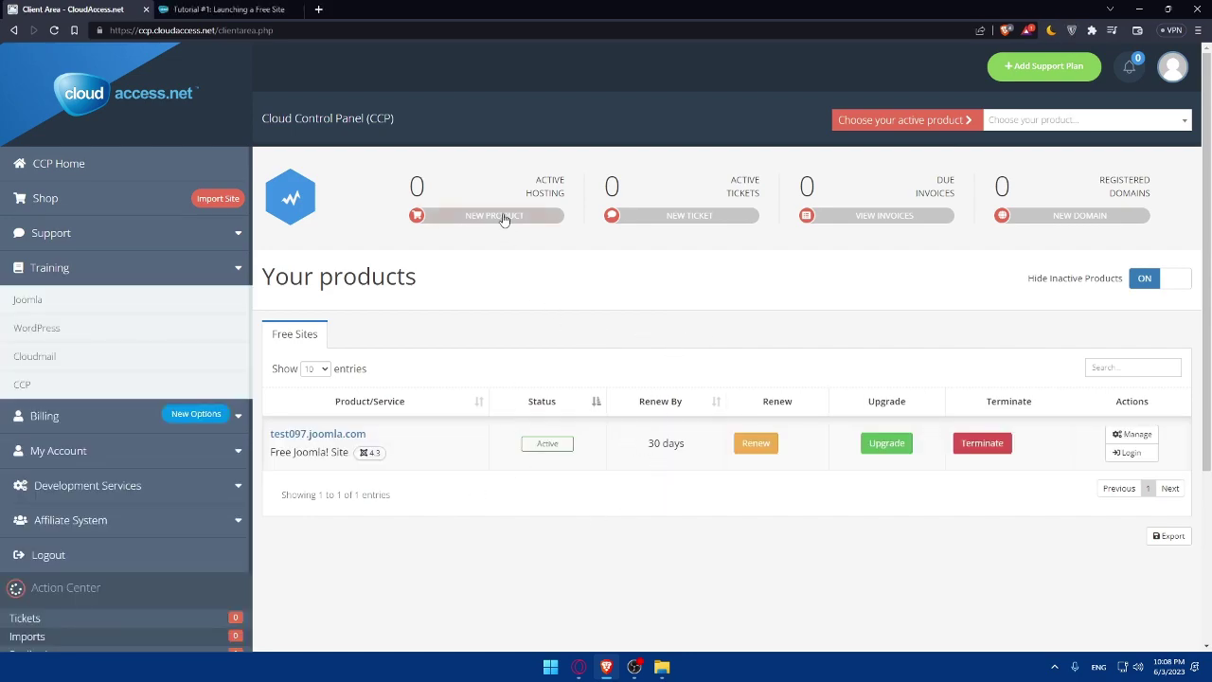
click(505, 219)
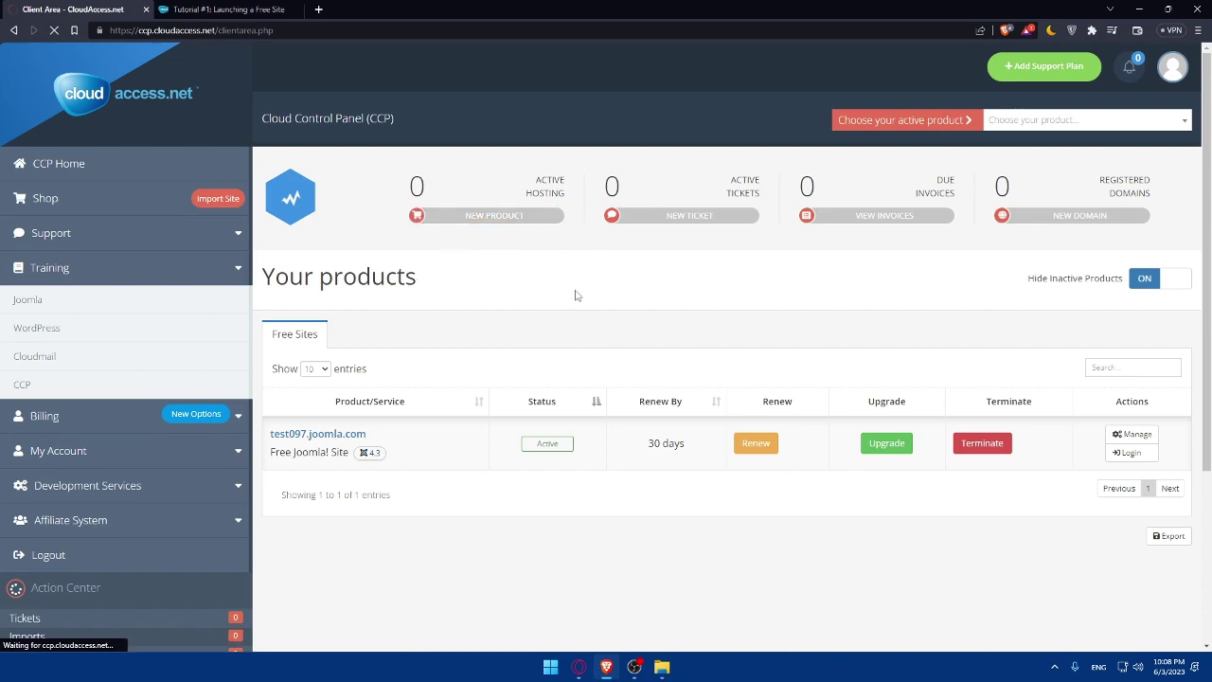
scroll(565, 246, down, 1)
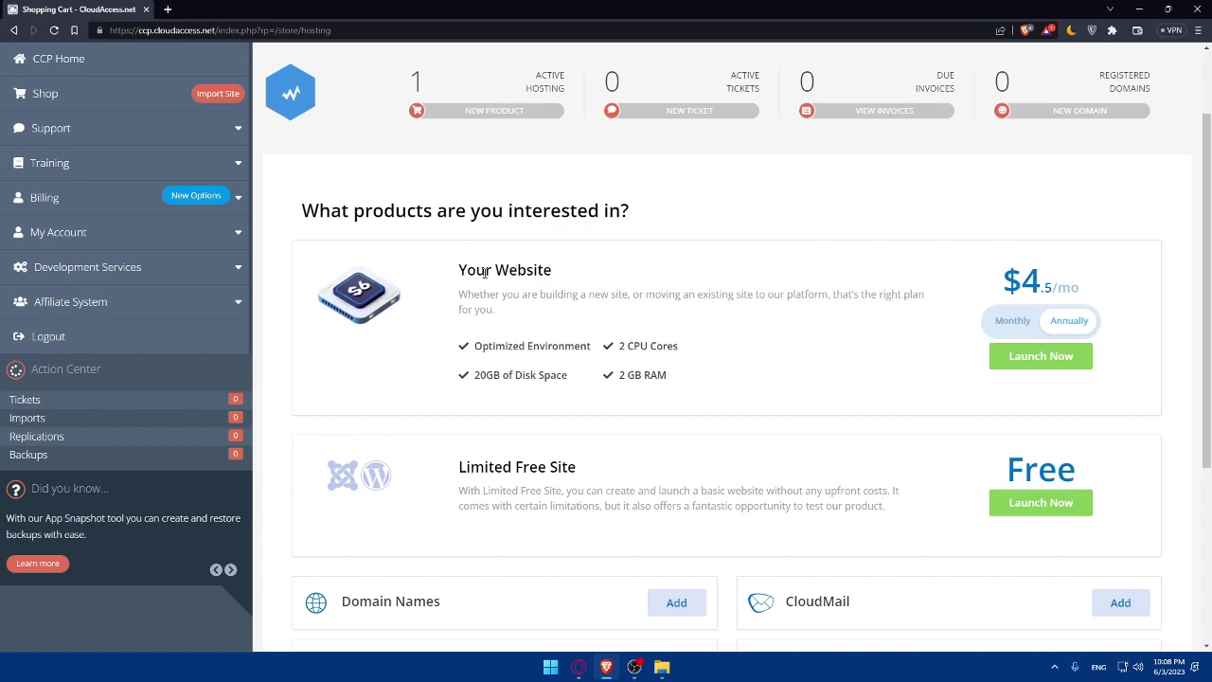
Step: Launch a Limited Free Site order and pick Joomla! as its CMS
drag(1026, 275, 1074, 286)
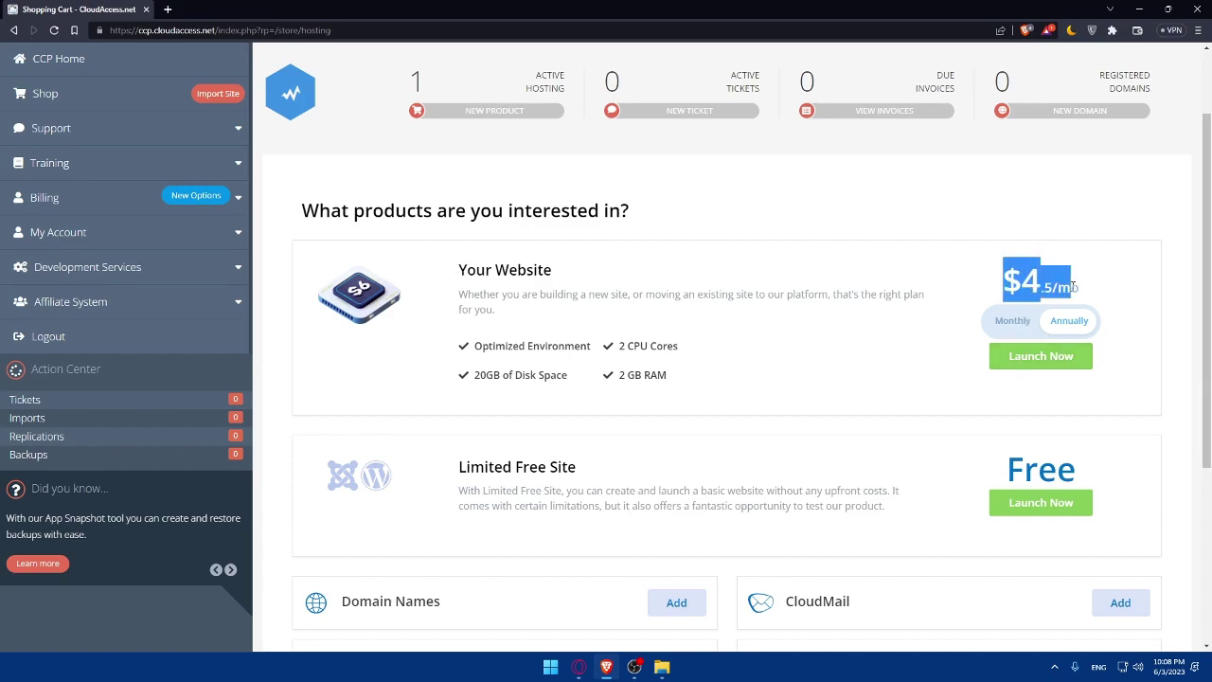
click(1104, 291)
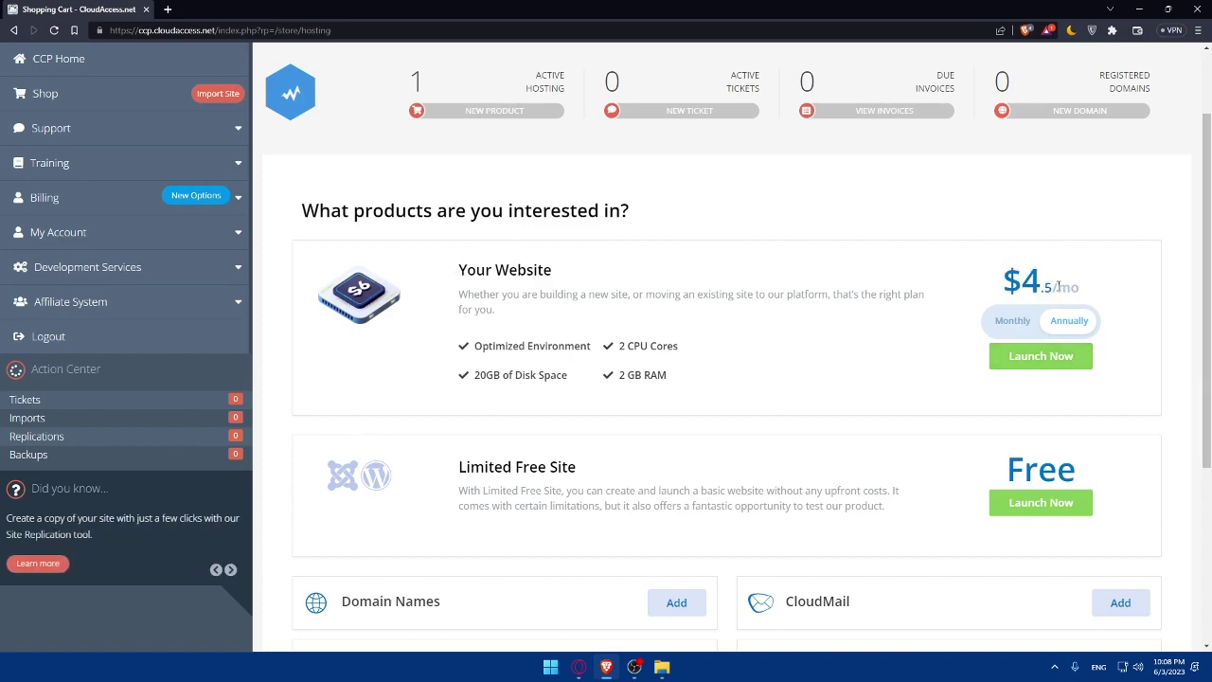
scroll(858, 310, down, 1)
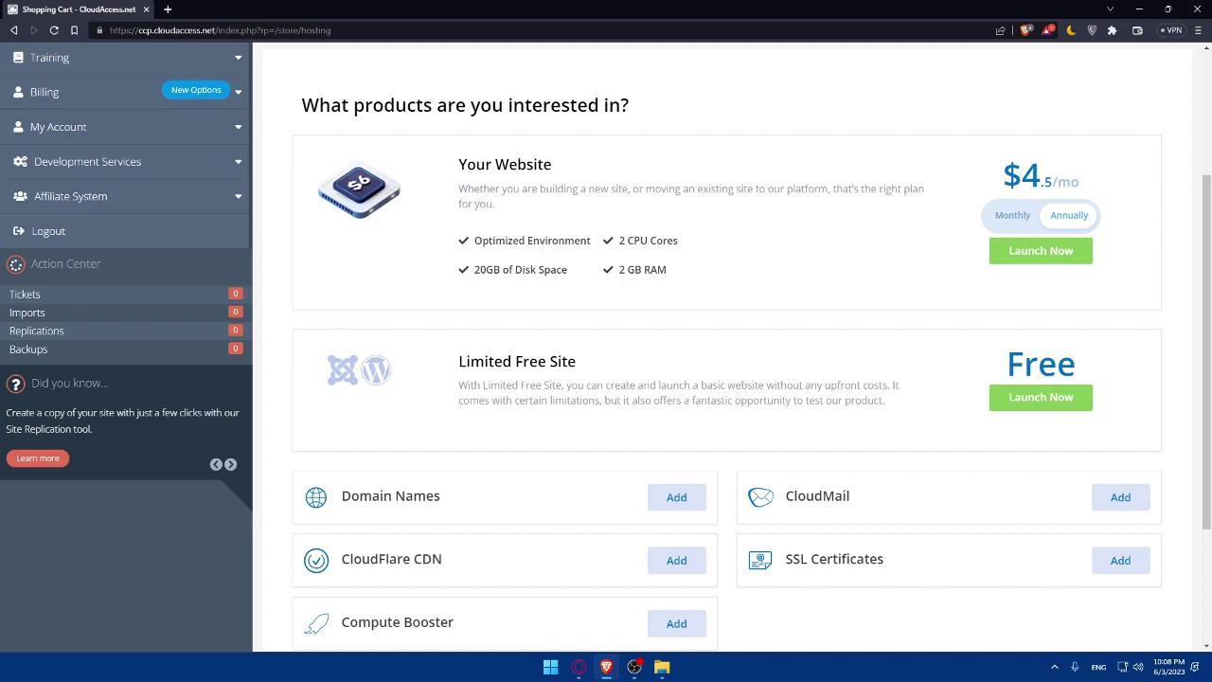
click(1044, 405)
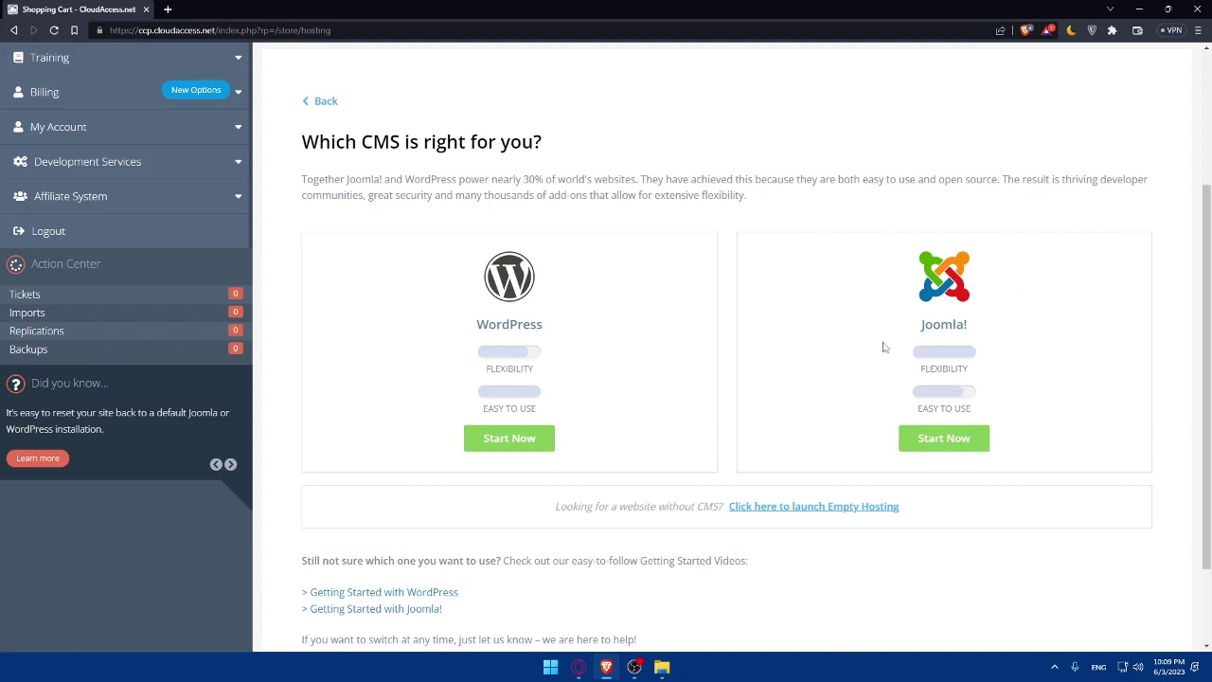
click(946, 443)
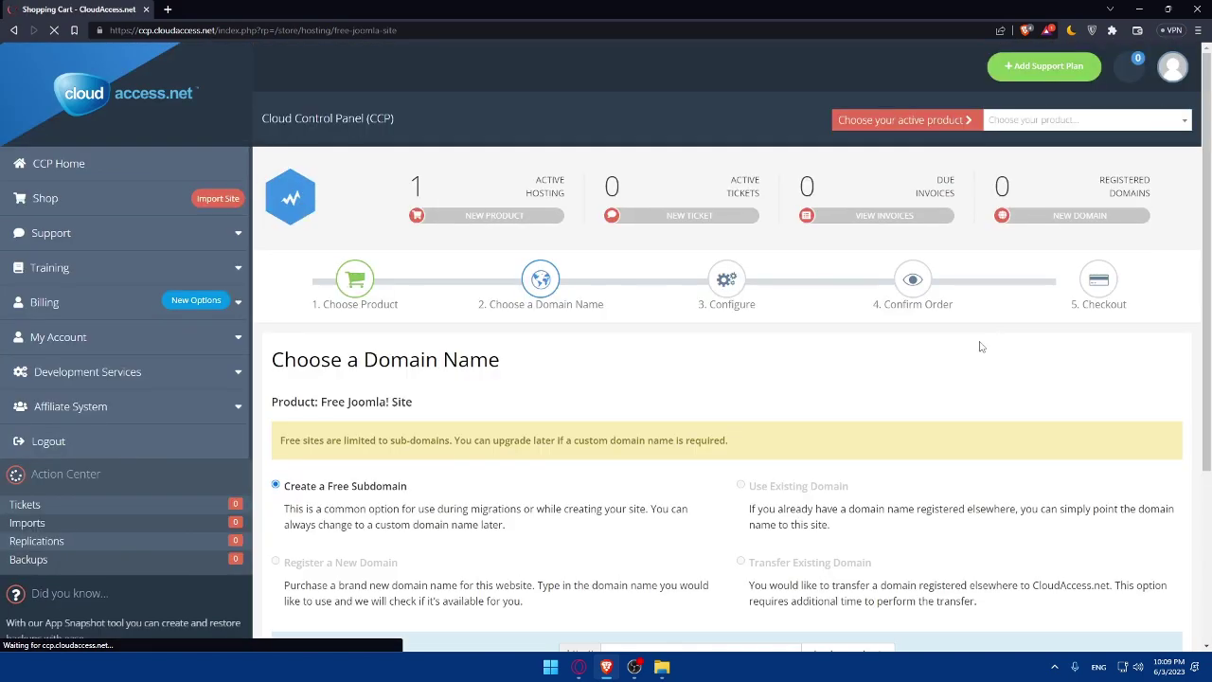
Step: Try the subdomain 'test' for the free Joomla! site
scroll(785, 369, down, 3)
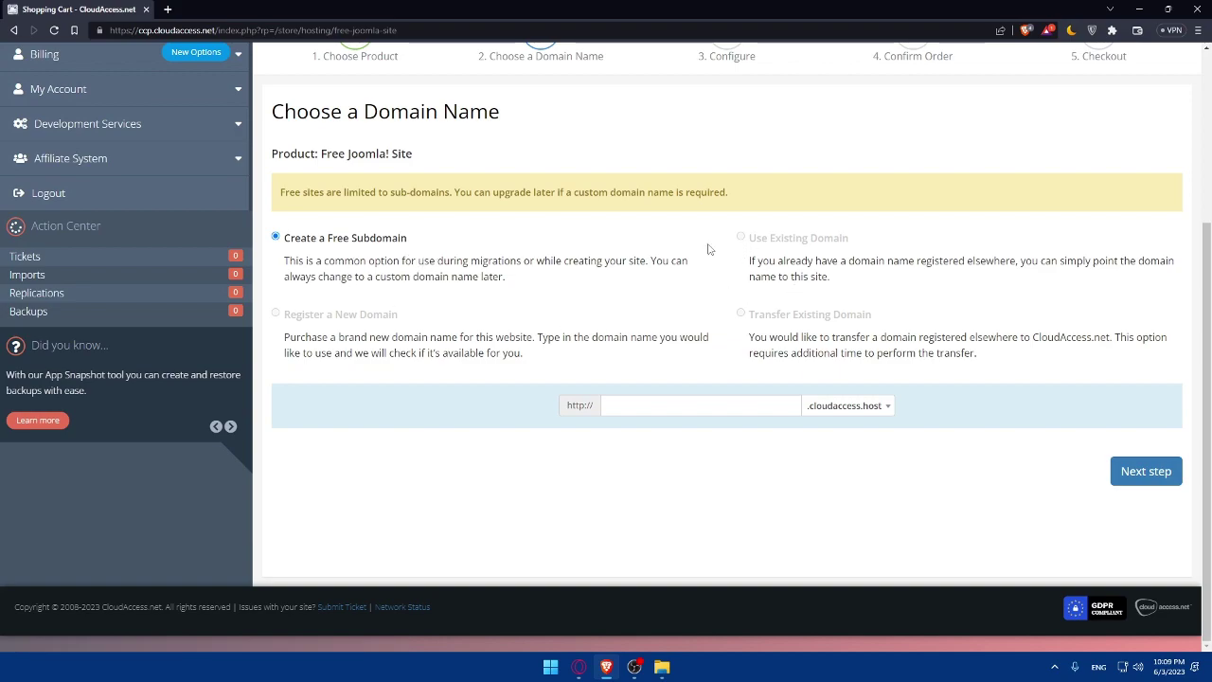
scroll(761, 331, up, 3)
scroll(392, 249, down, 3)
click(1140, 470)
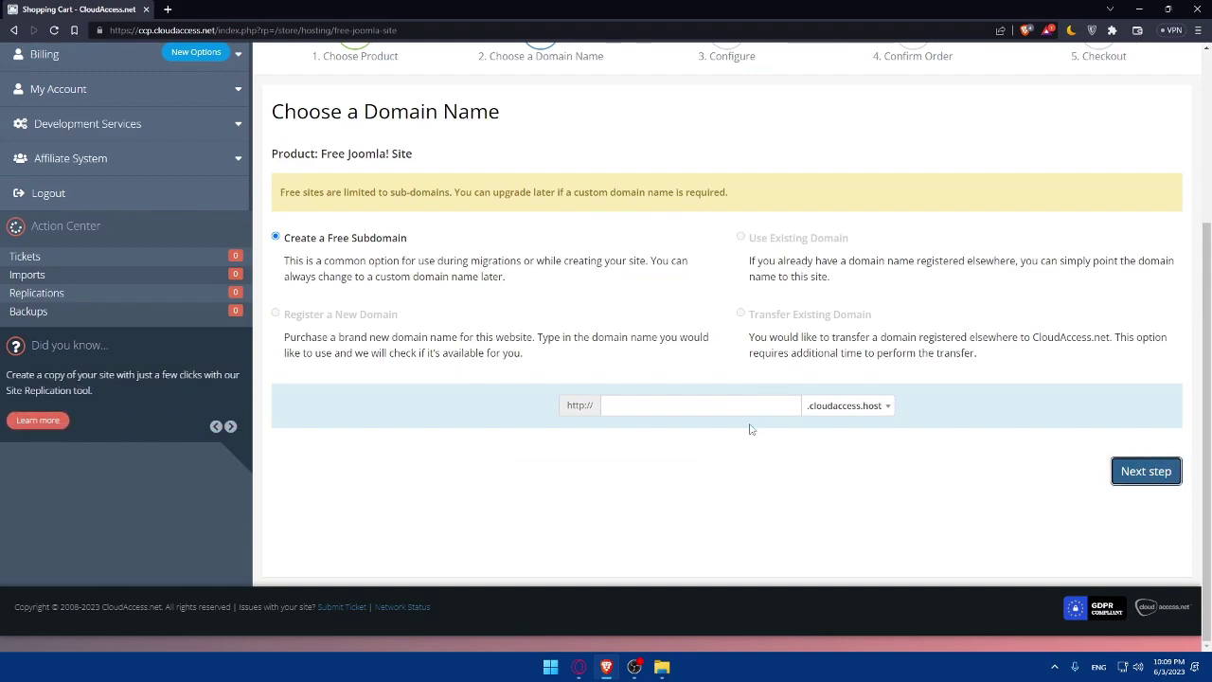
click(670, 445)
text(test)
click(1131, 515)
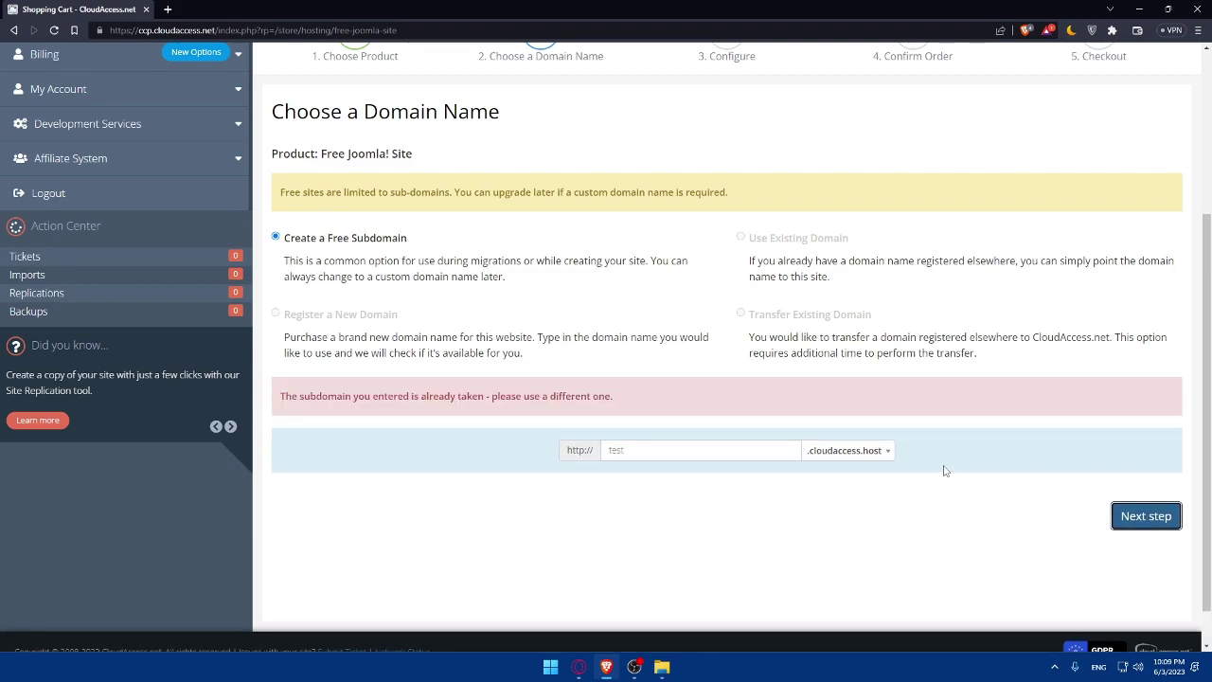
Step: Change the taken subdomain to 'test09981' and continue to the Configure step
click(655, 454)
text(09)
text(981)
drag(666, 456, 603, 461)
click(661, 503)
click(1148, 517)
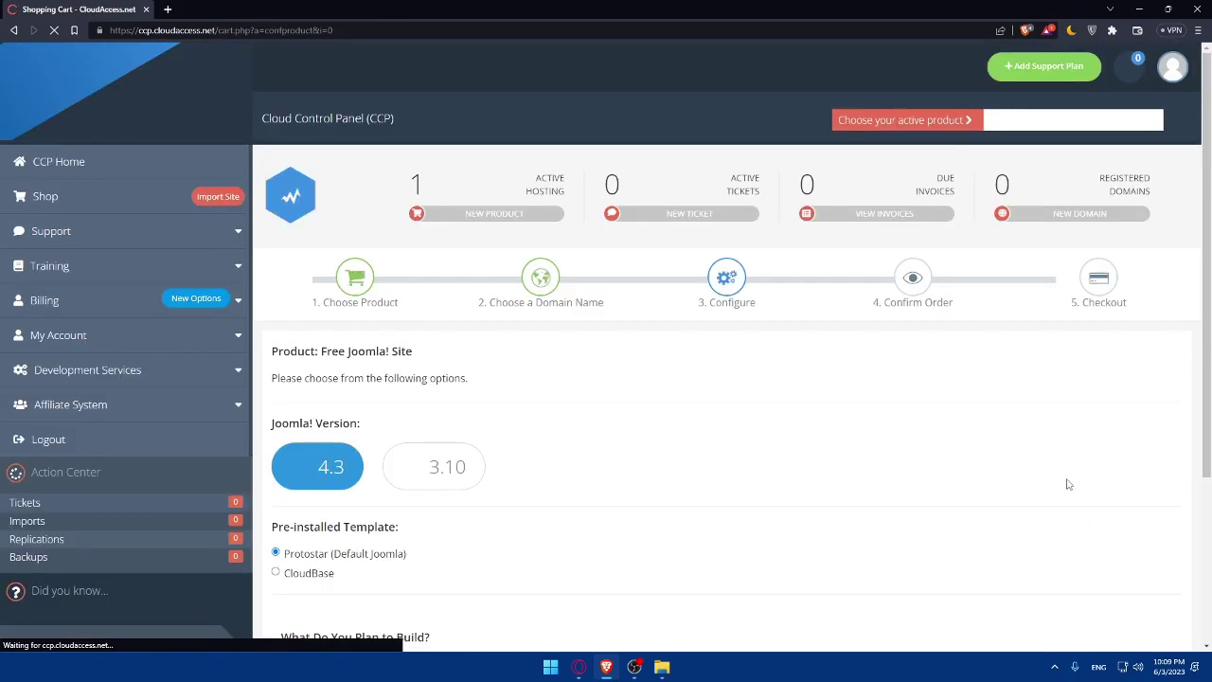
Step: Keep the default Joomla! configuration and enter 'an just tes' as the build description
scroll(710, 435, down, 3)
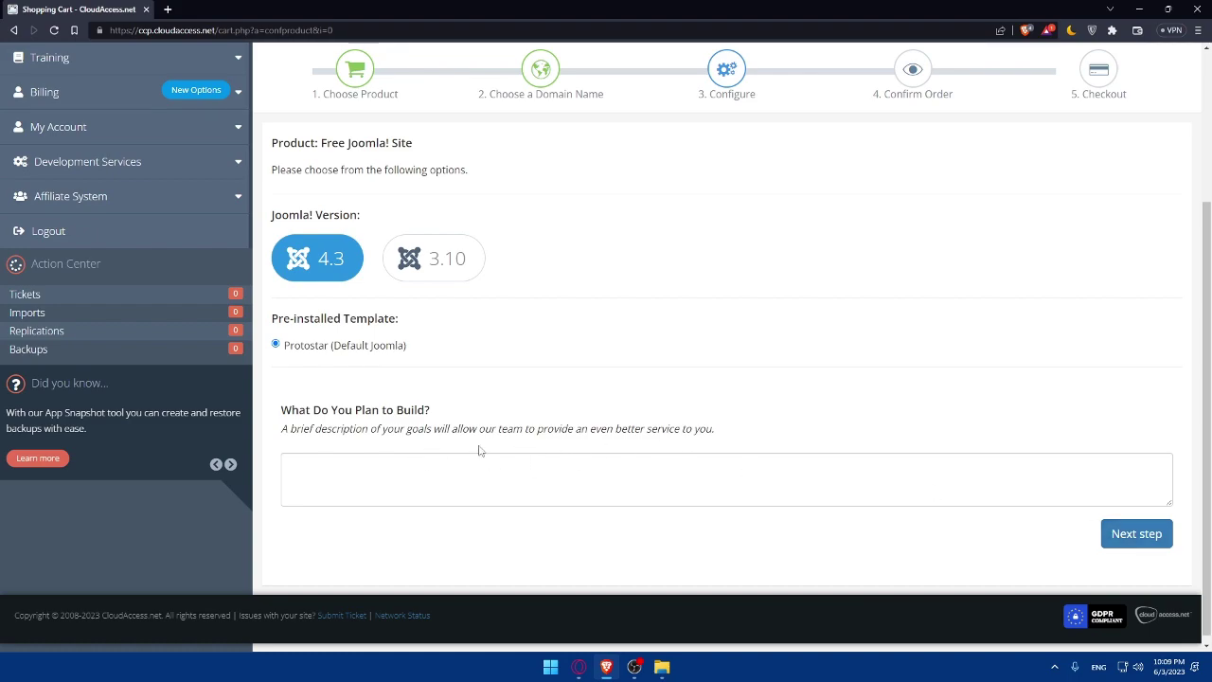
click(1141, 533)
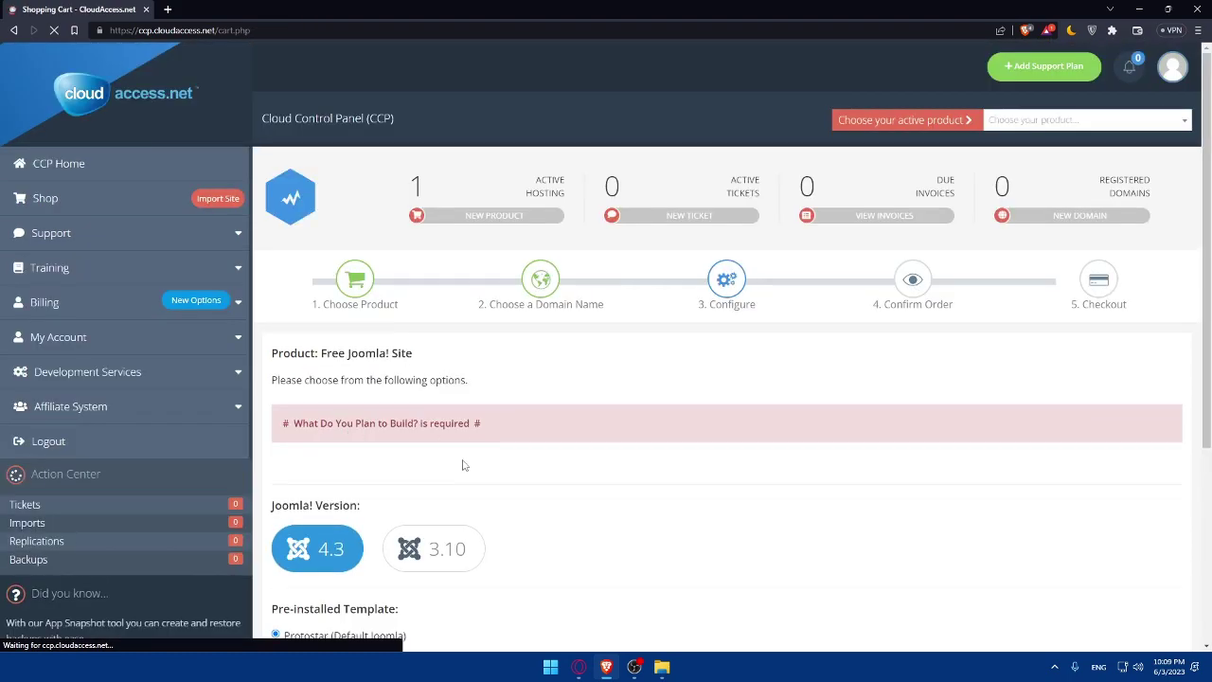
scroll(463, 463, down, 3)
click(453, 459)
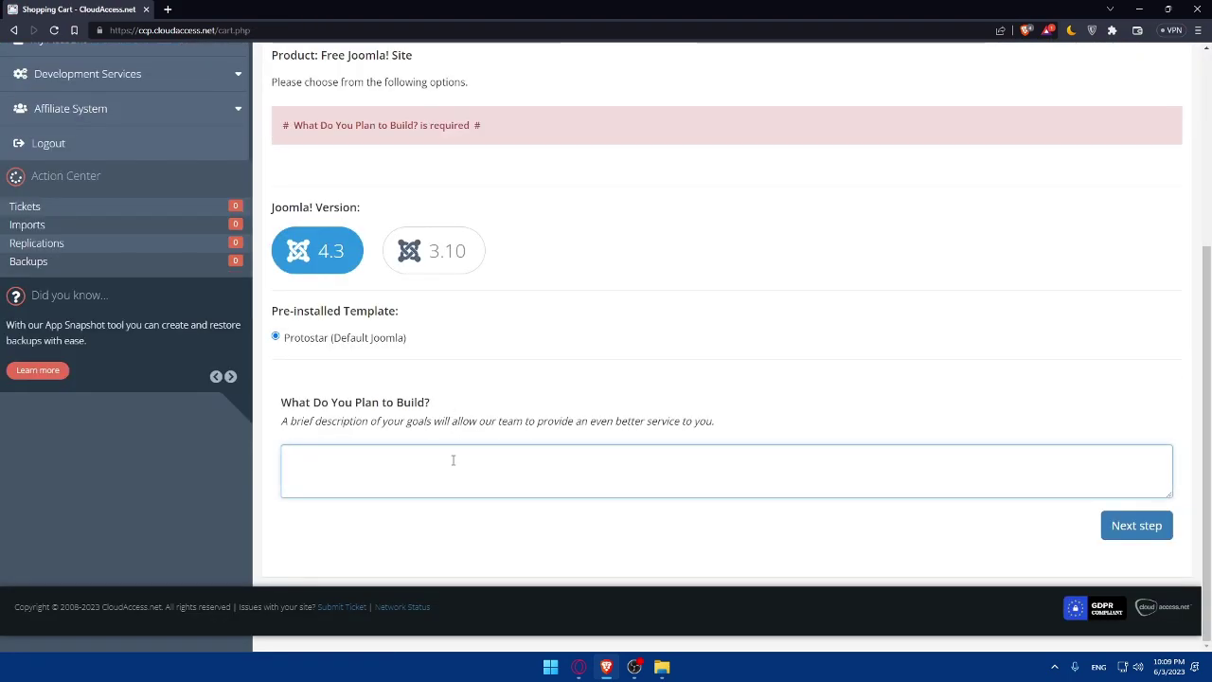
text(an)
text( ju)
text(st testing)
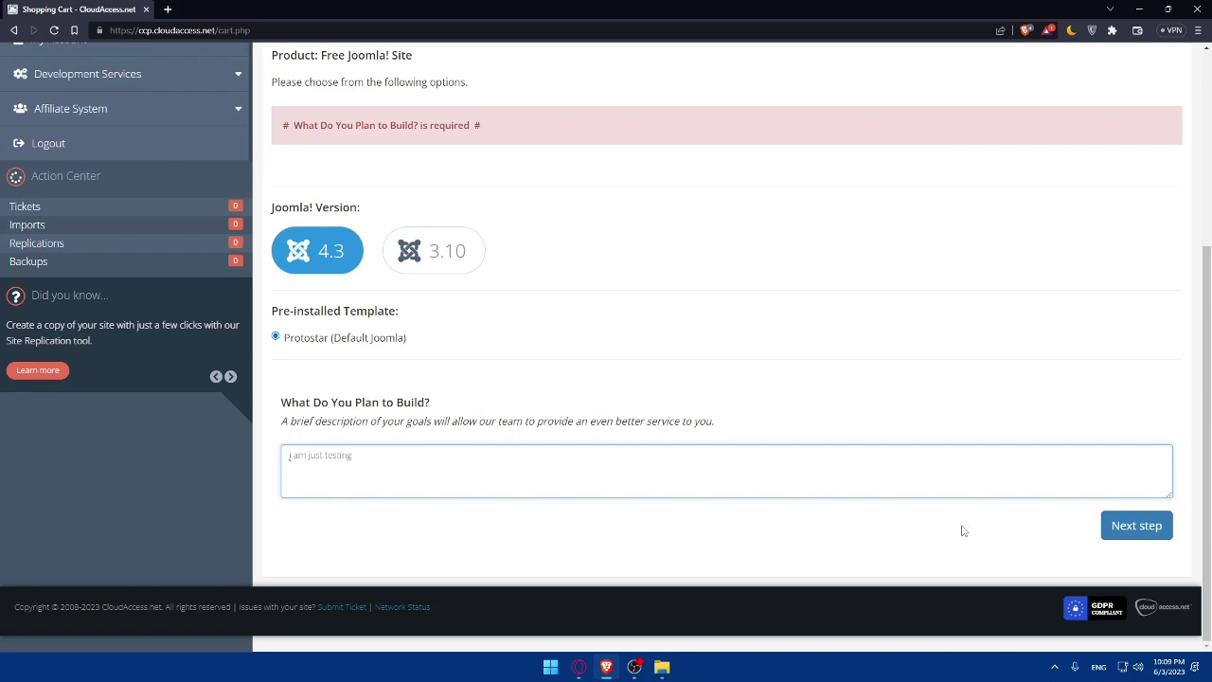
click(1163, 532)
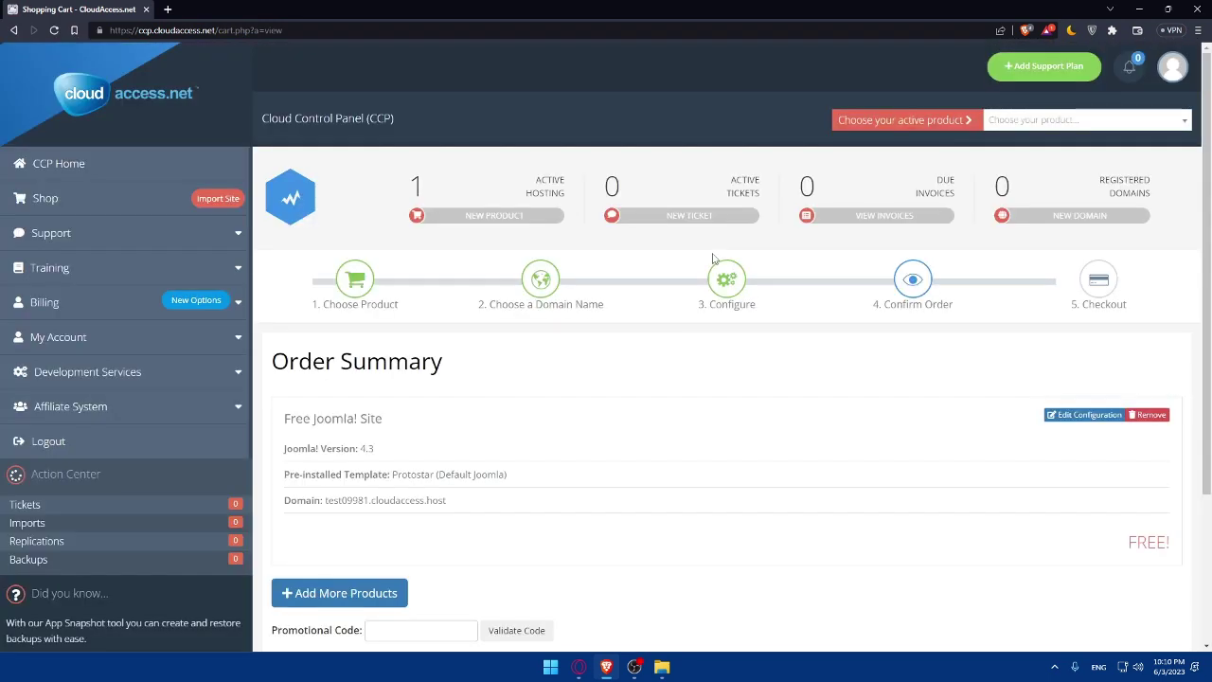
Step: Proceed from the Free Joomla! Site order summary to the $0.00 checkout
scroll(713, 258, down, 1)
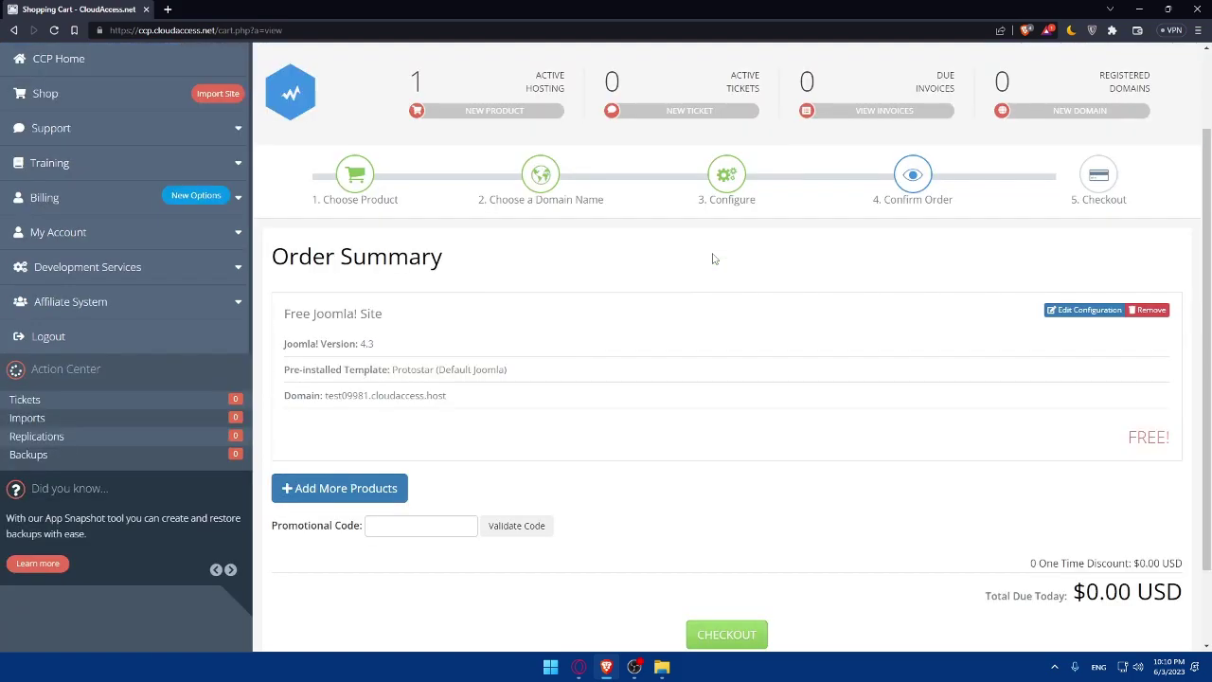
scroll(748, 268, down, 1)
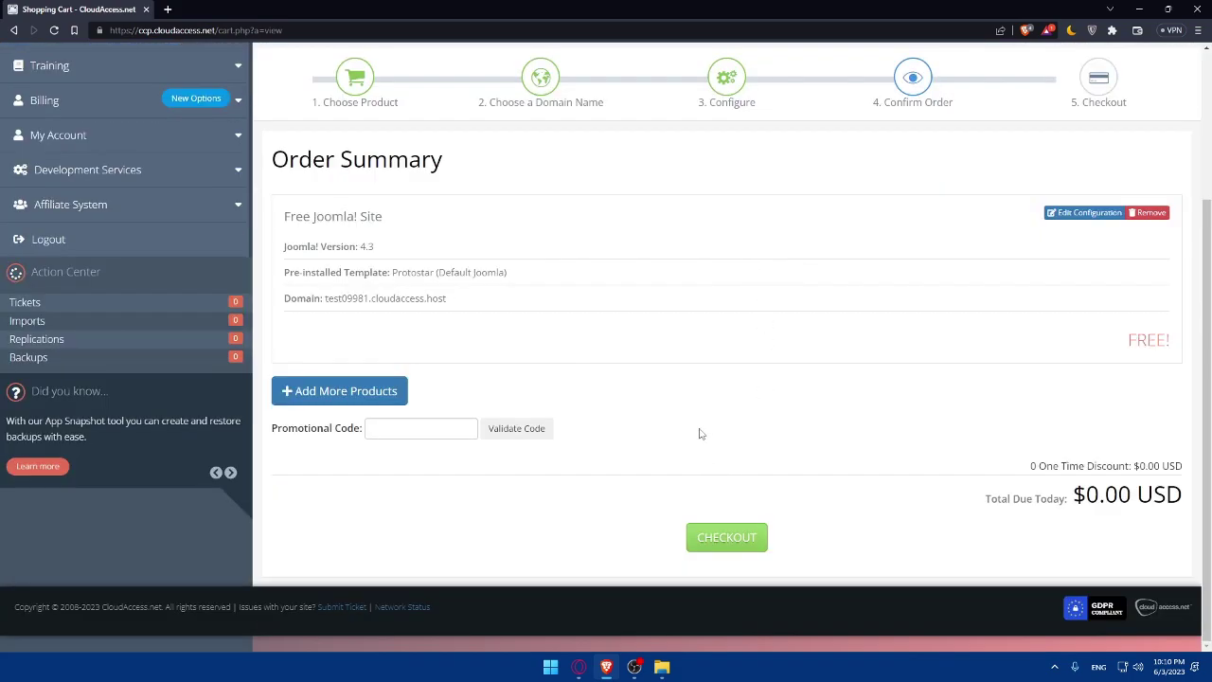
click(726, 536)
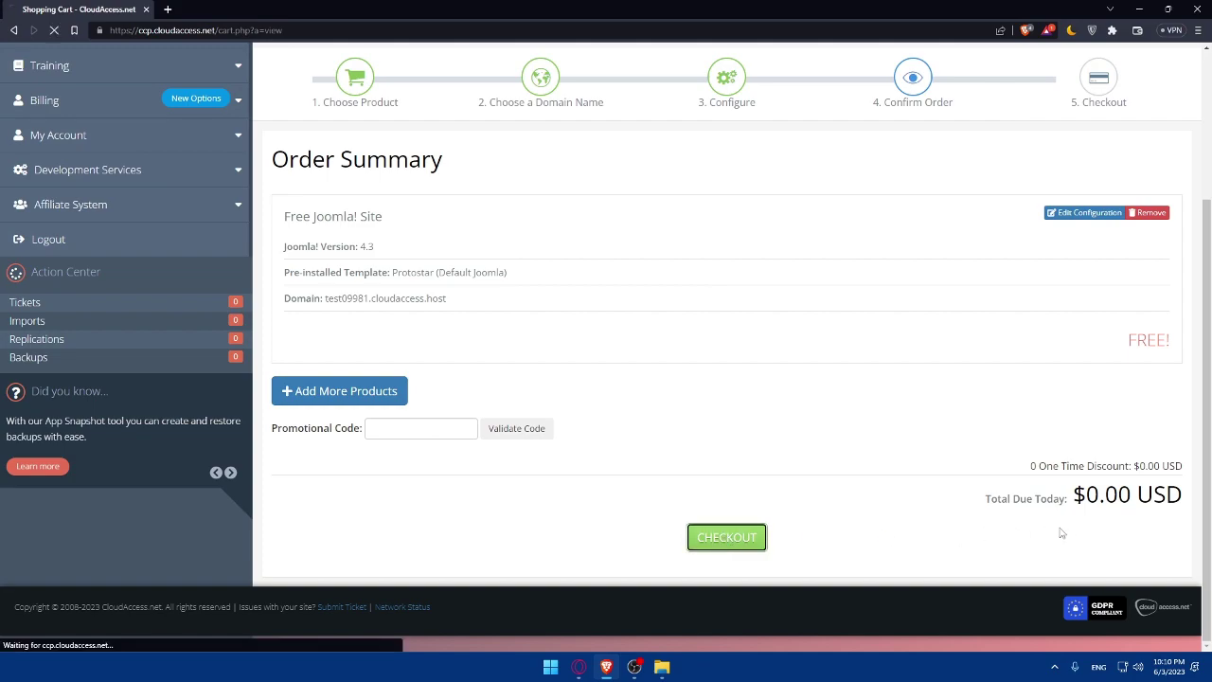
drag(1086, 494, 1165, 494)
click(1143, 525)
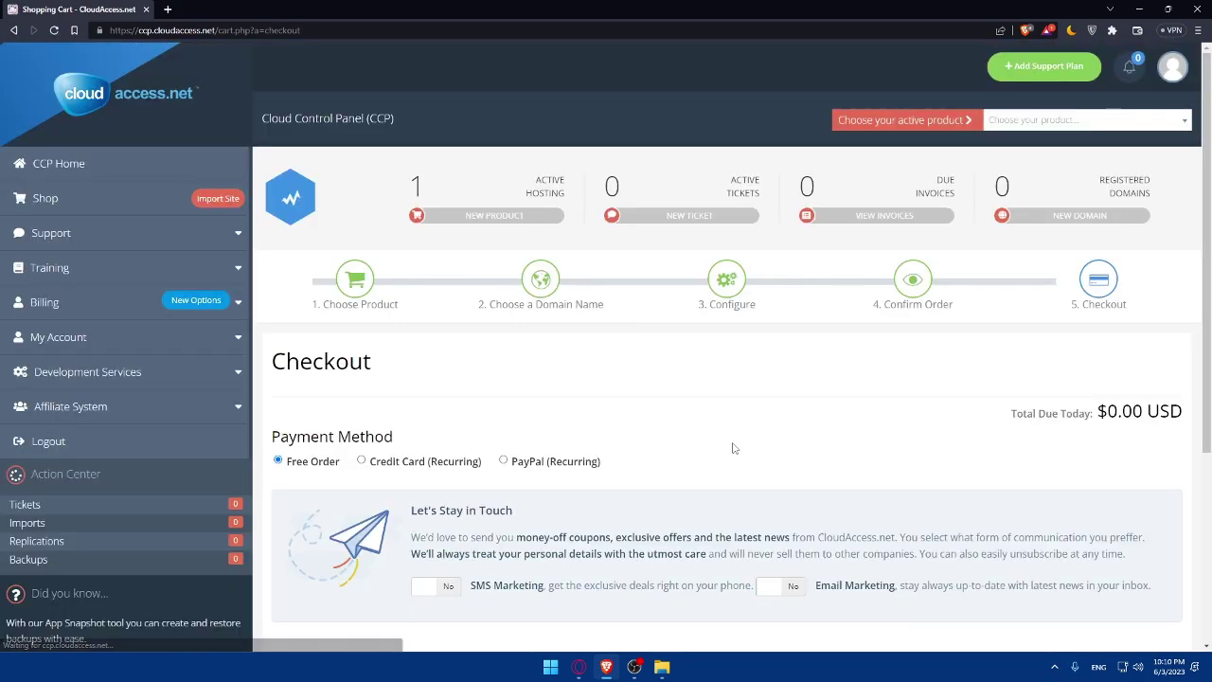
Step: Agree to the terms and open the Terms of Service and Privacy Policy in new tabs
scroll(697, 425, down, 3)
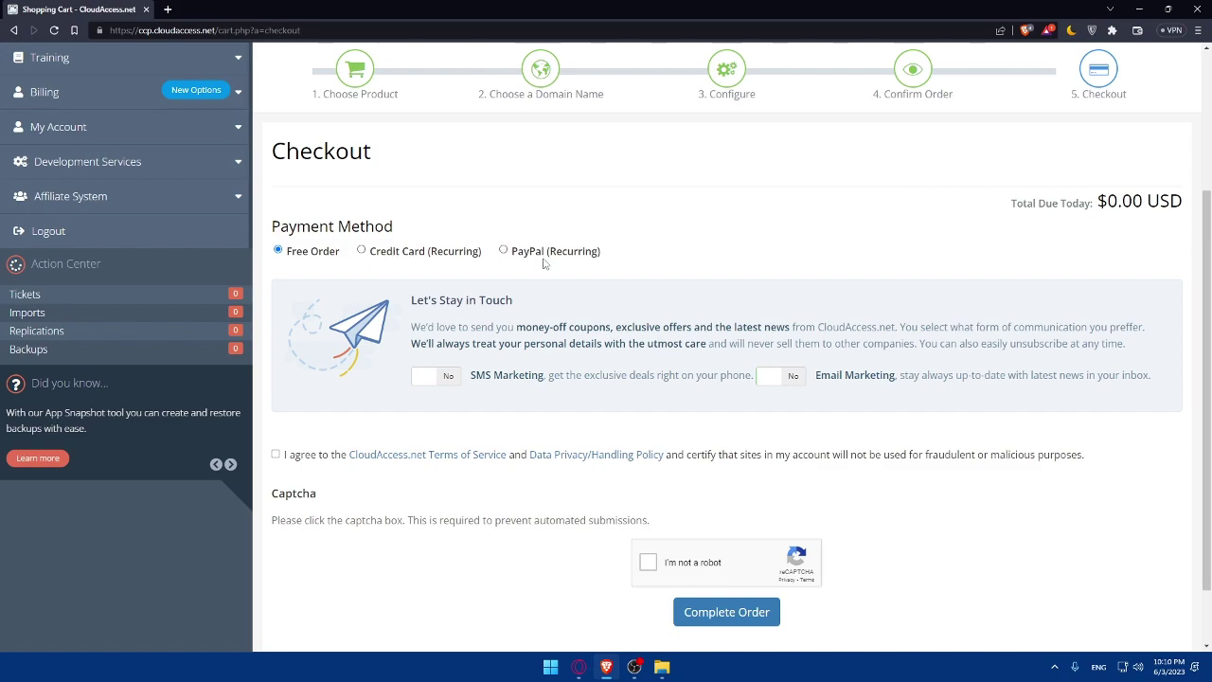
click(276, 455)
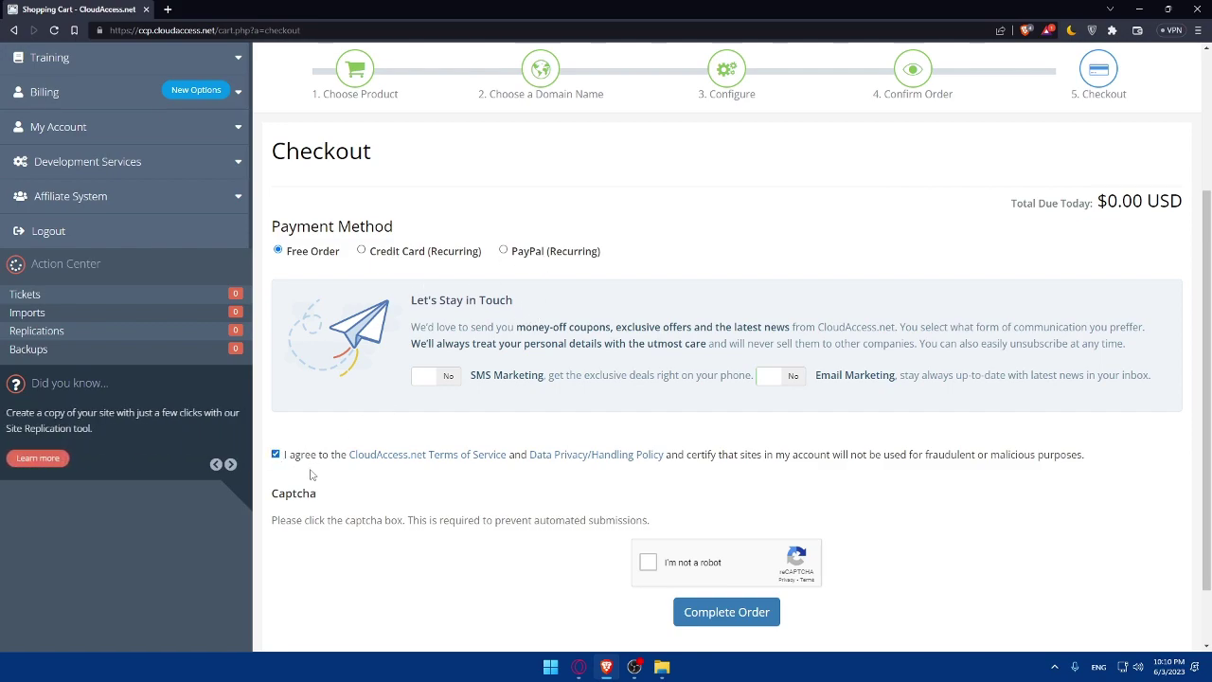
right_click(401, 458)
click(415, 467)
right_click(568, 455)
click(598, 465)
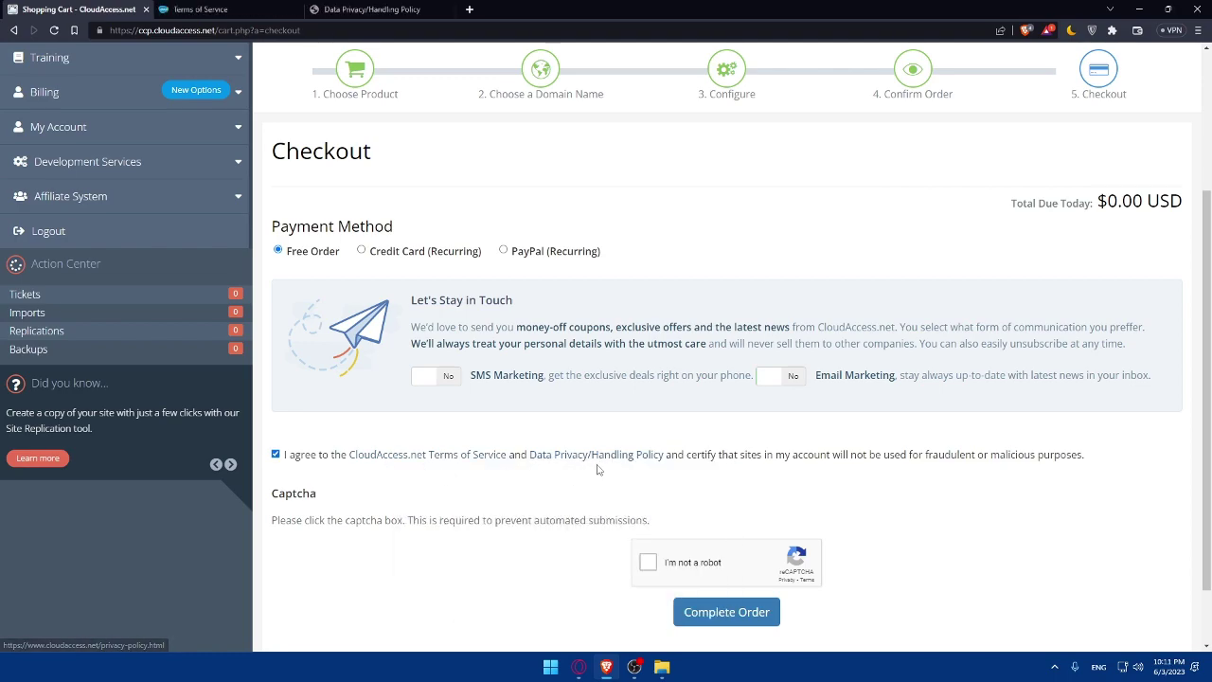
Step: Review the Terms of Service and Privacy Policy pages, then close the policy tab
click(237, 8)
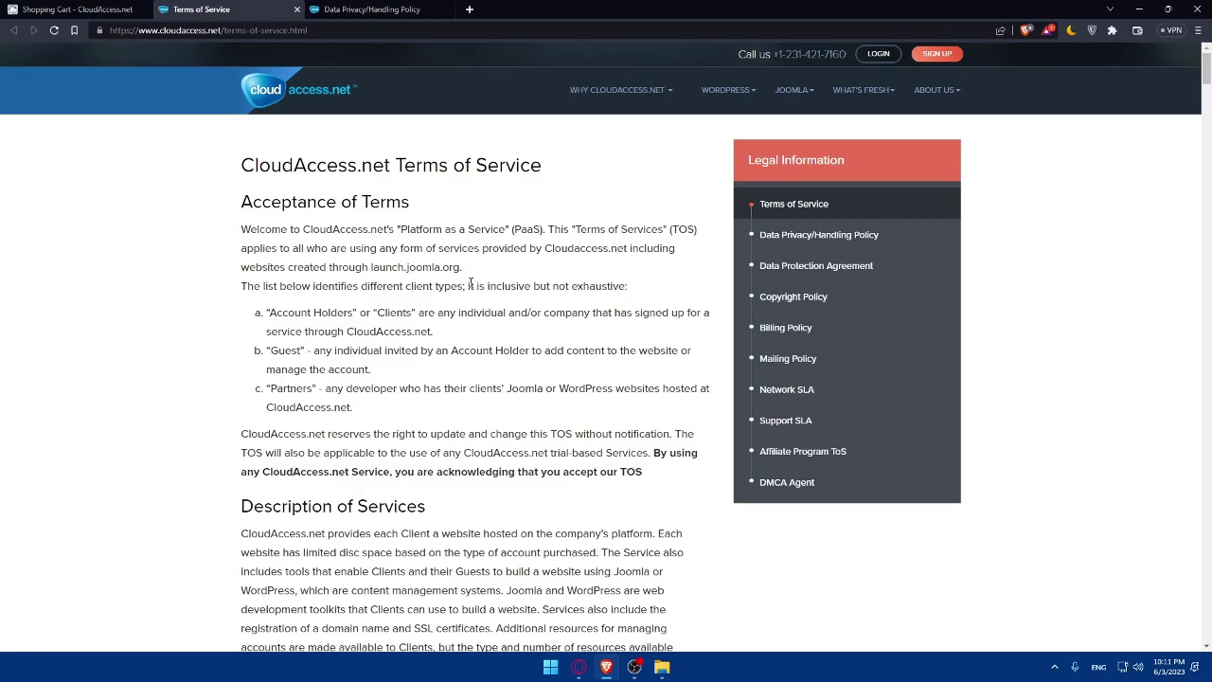
scroll(463, 228, down, 20)
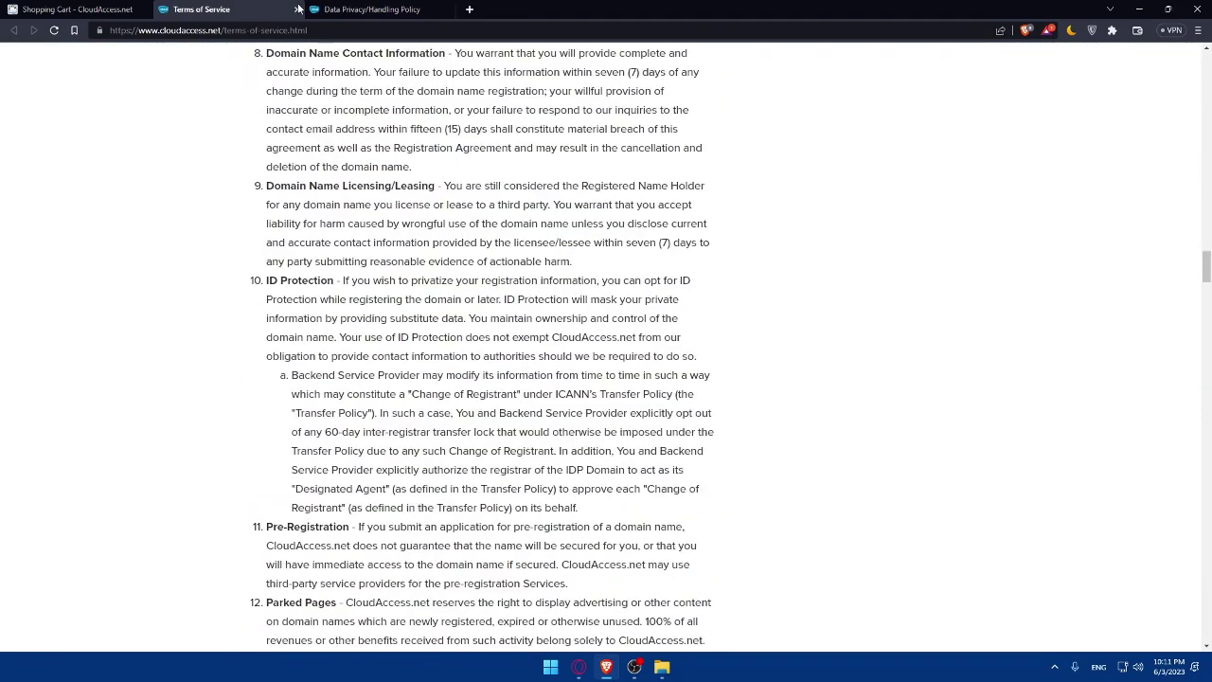
key(ctrl+Tab)
scroll(390, 195, down, 10)
scroll(390, 194, down, 15)
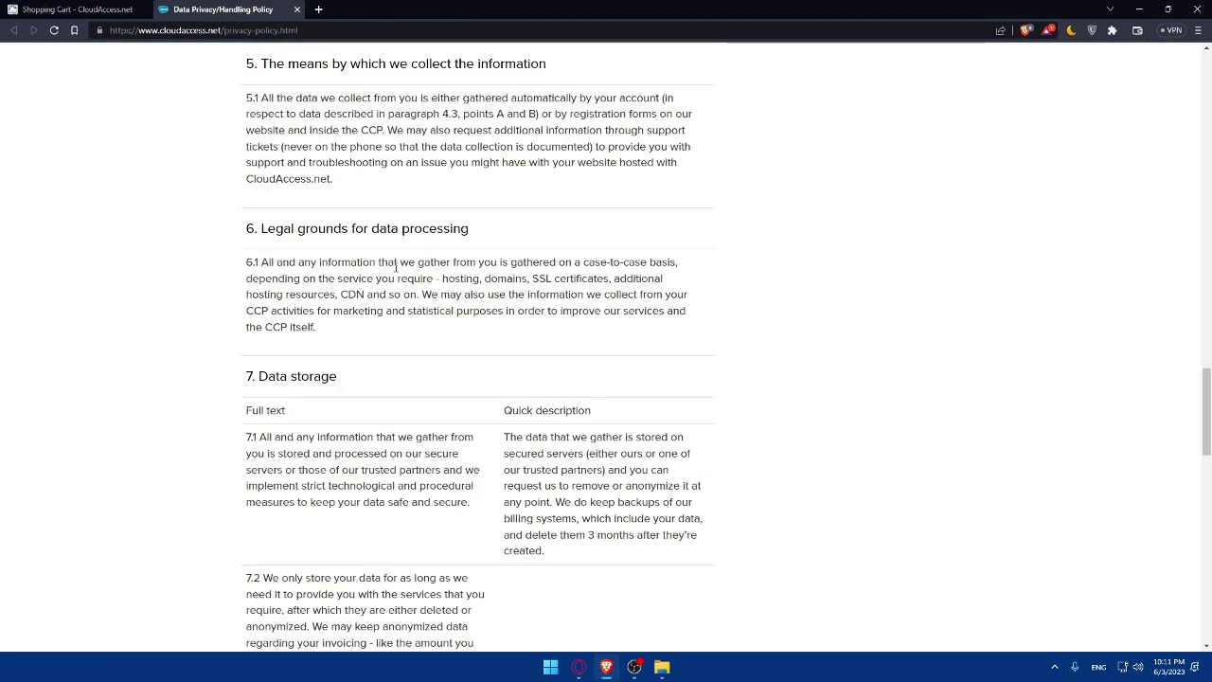
key(ctrl+w)
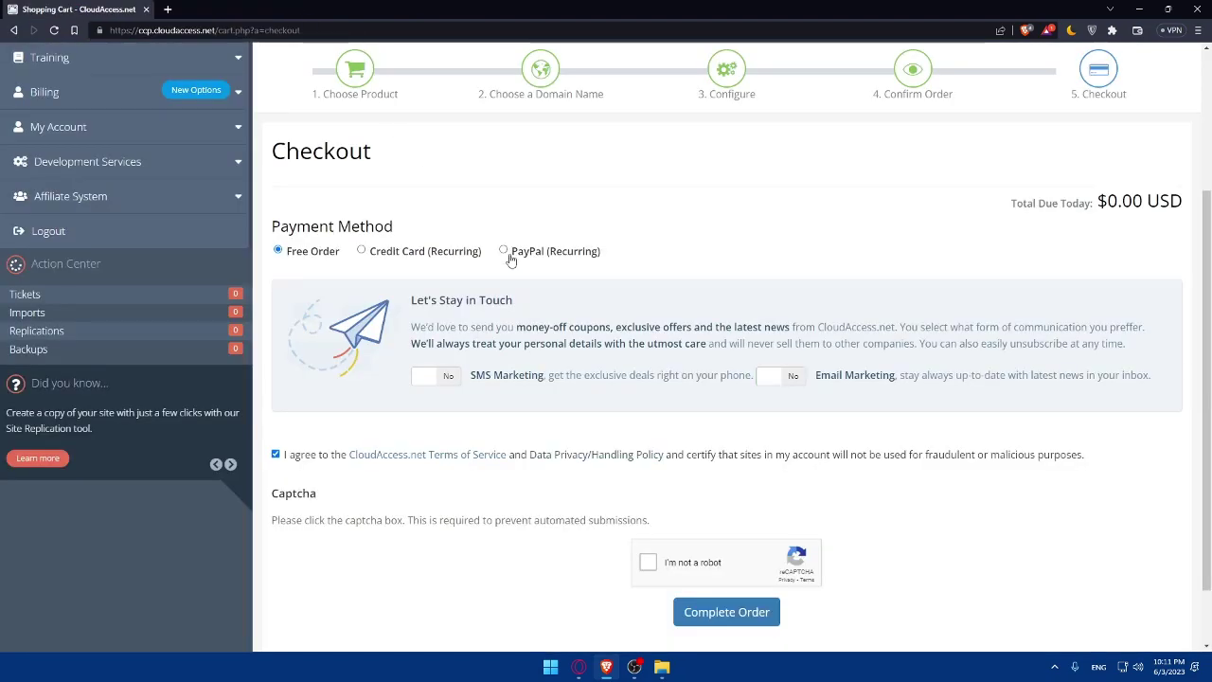
Step: Pass the 'I'm not a robot' captcha and submit the free order
scroll(511, 263, down, 2)
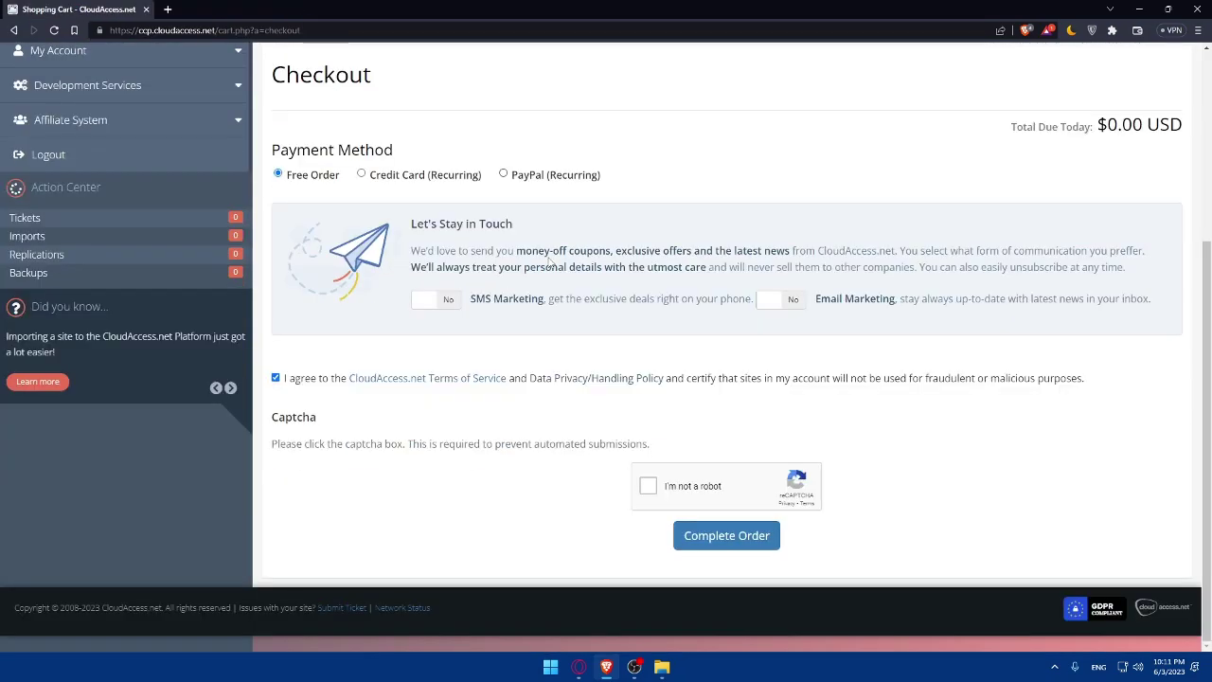
click(649, 488)
click(716, 537)
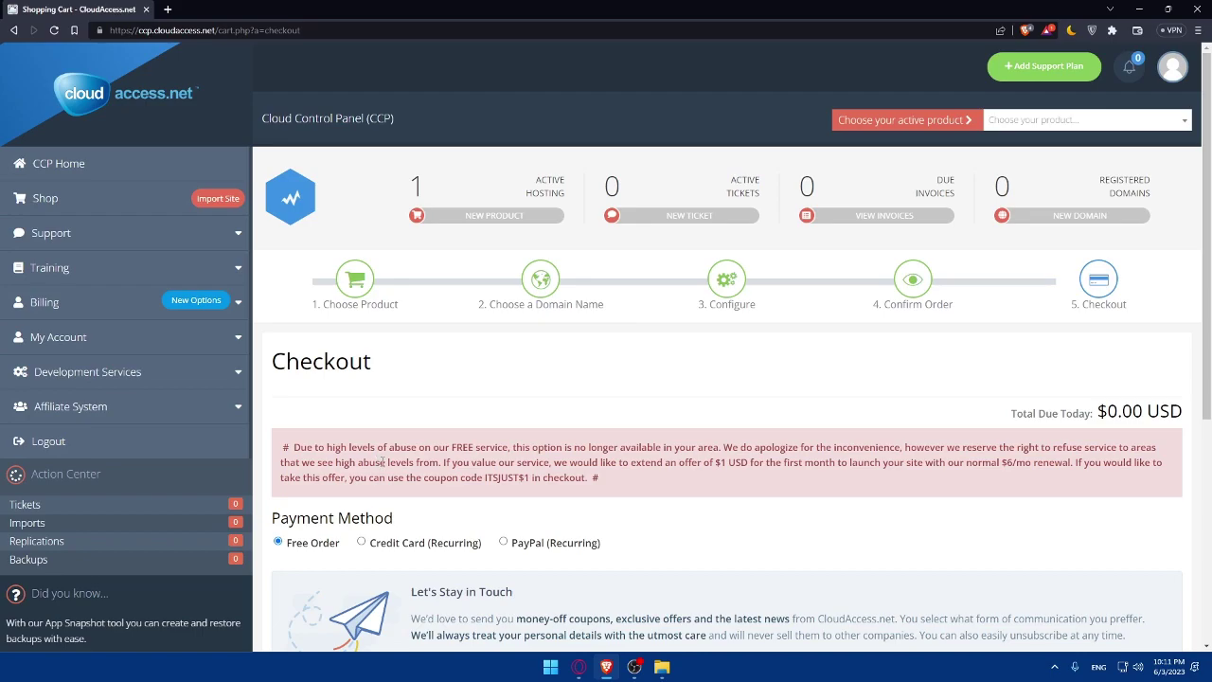
scroll(450, 456, down, 4)
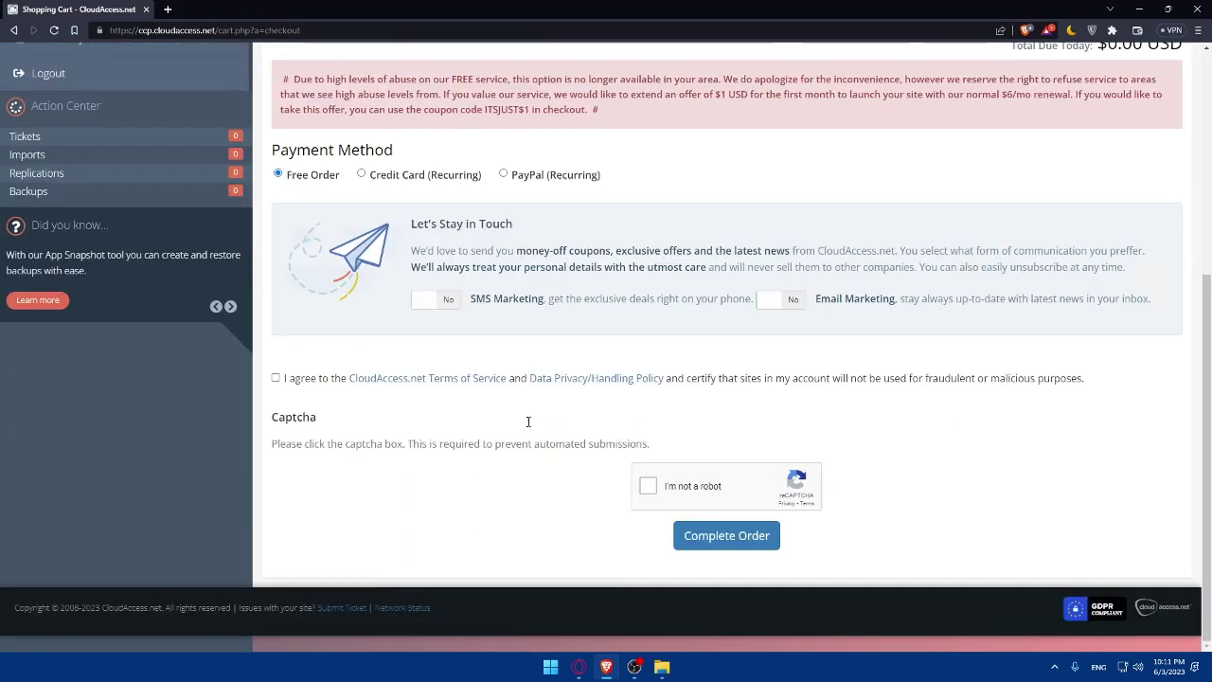
scroll(549, 442, up, 4)
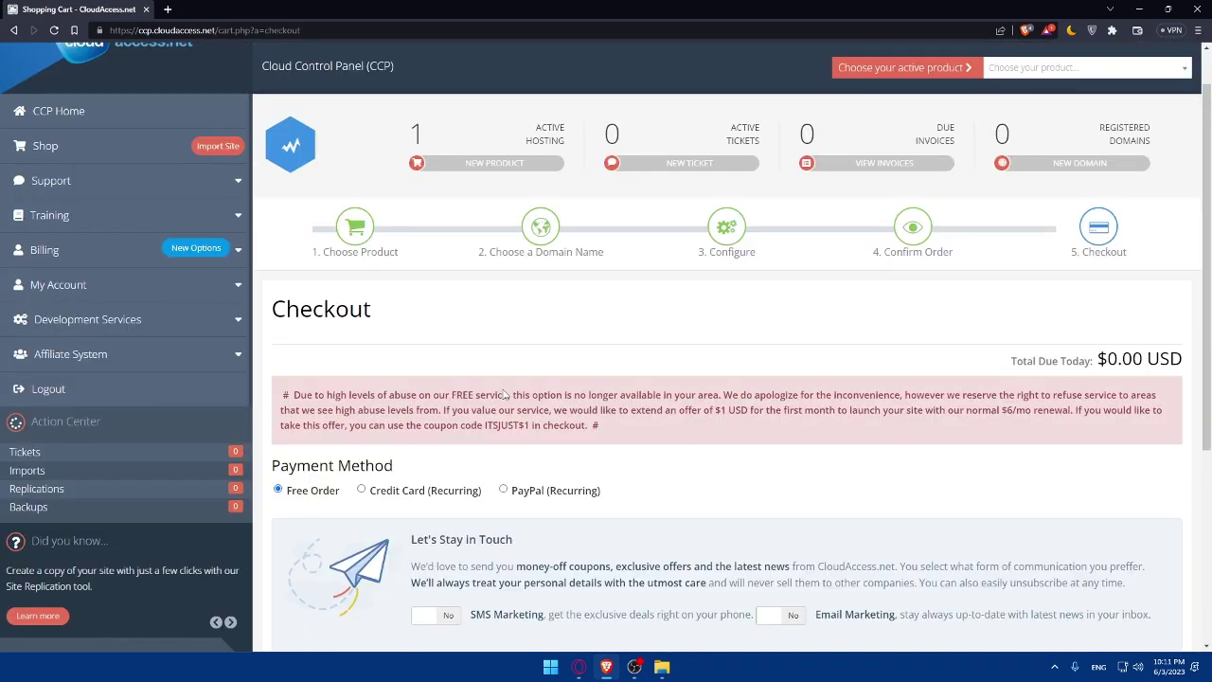
scroll(643, 390, down, 4)
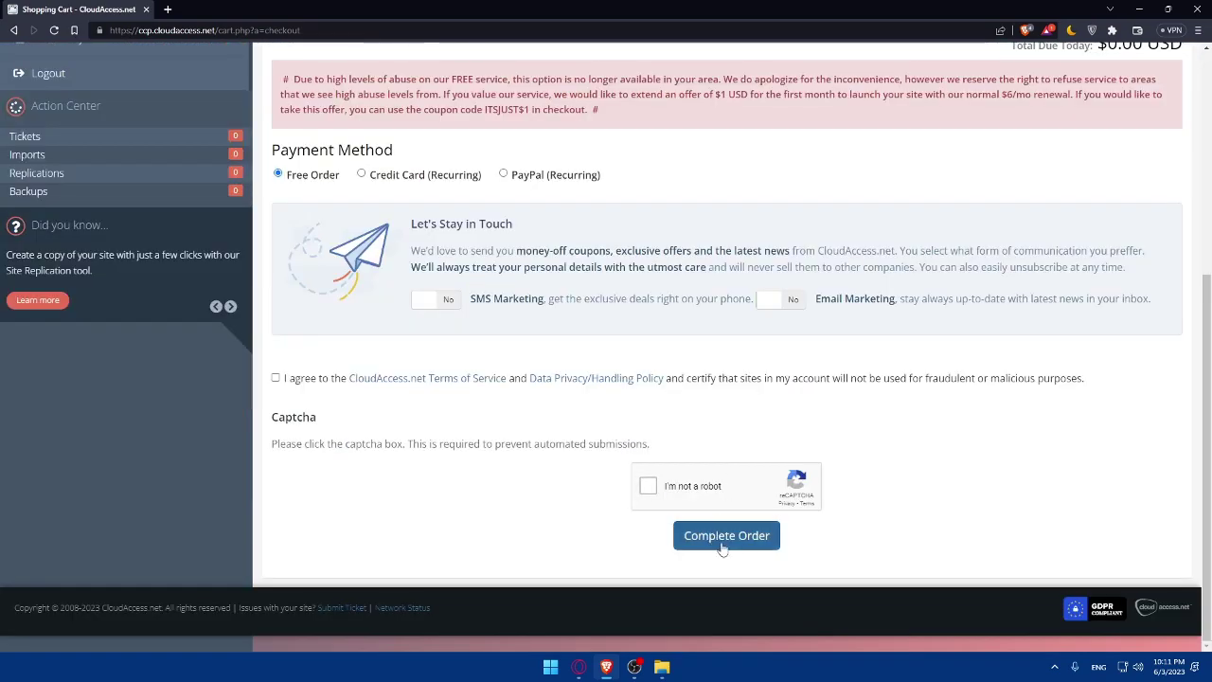